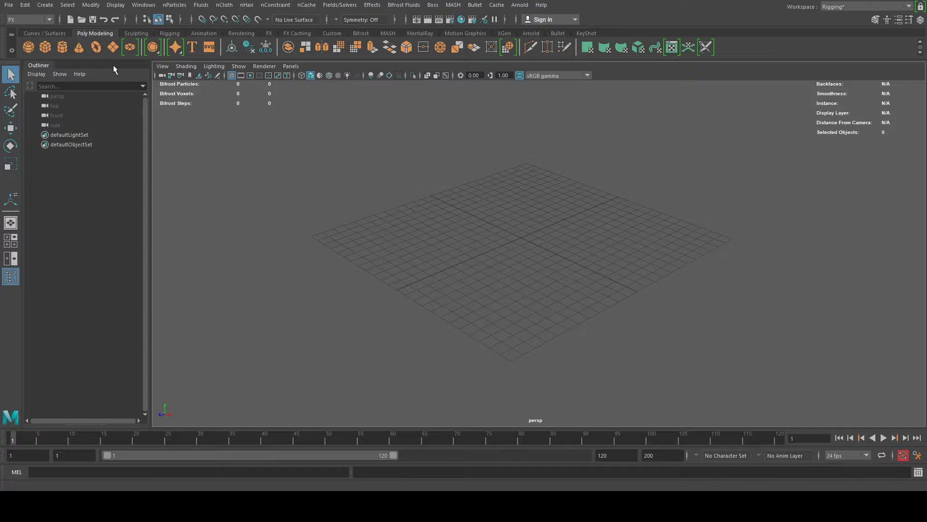
Create a polygon cylinder, frame it, and expand polyCylinder1 in the Channel Box
click(62, 48)
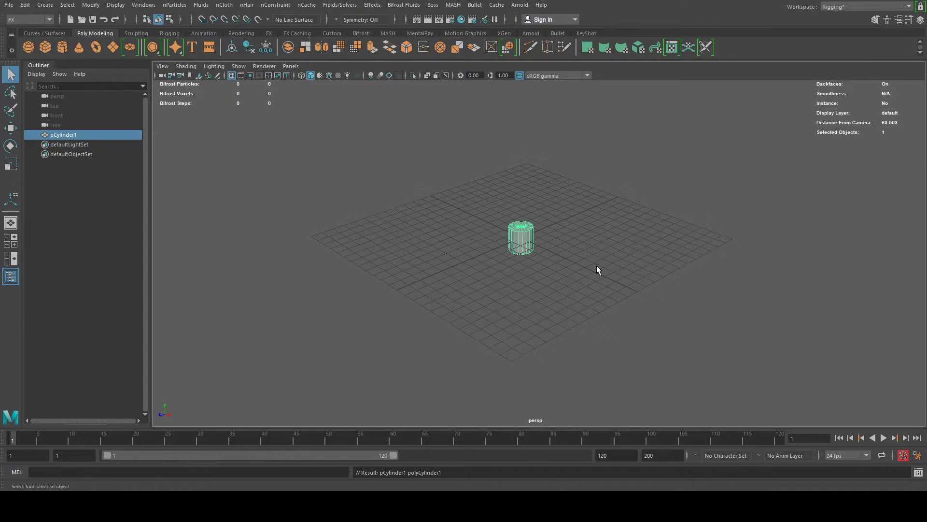
key(f)
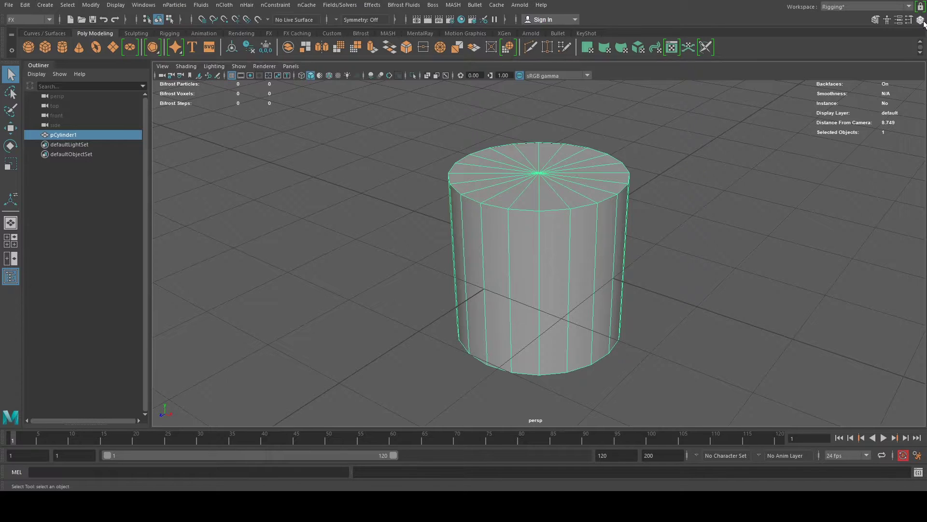
click(920, 21)
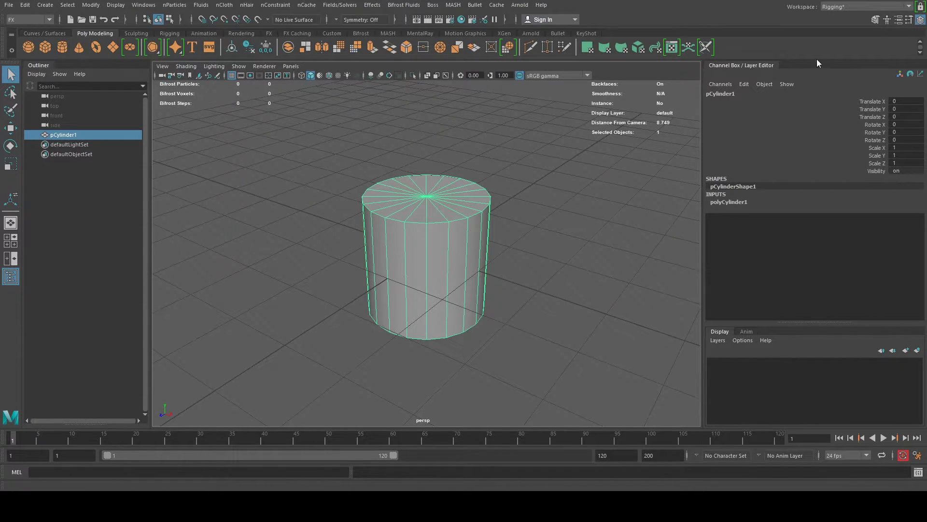
click(729, 203)
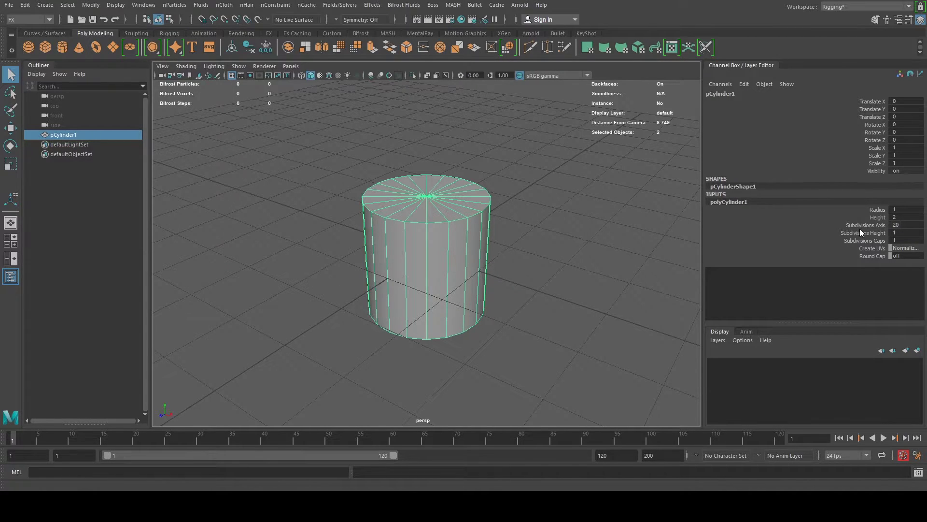
Set the cylinder's Subdivisions Axis from 20 to 6 for a hexagonal prism
click(871, 226)
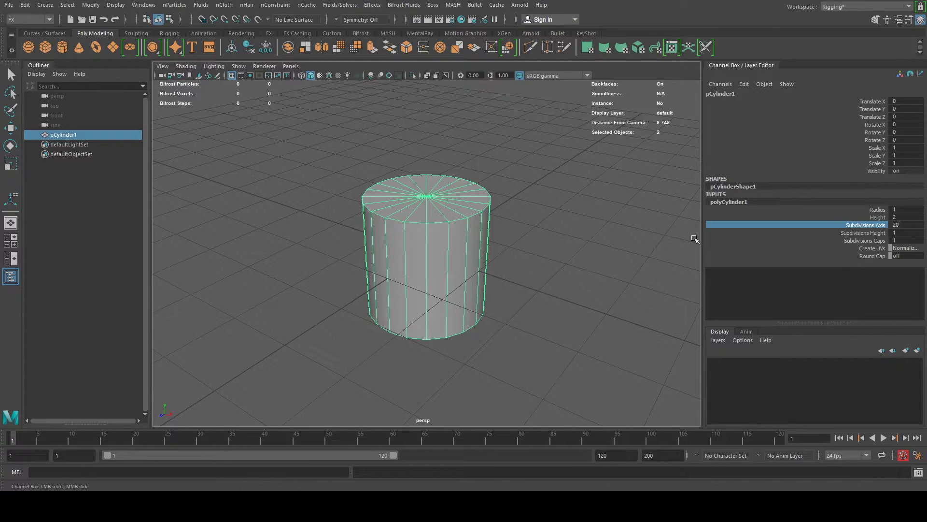
double_click(897, 224)
click(848, 225)
middle_drag(559, 230, 504, 229)
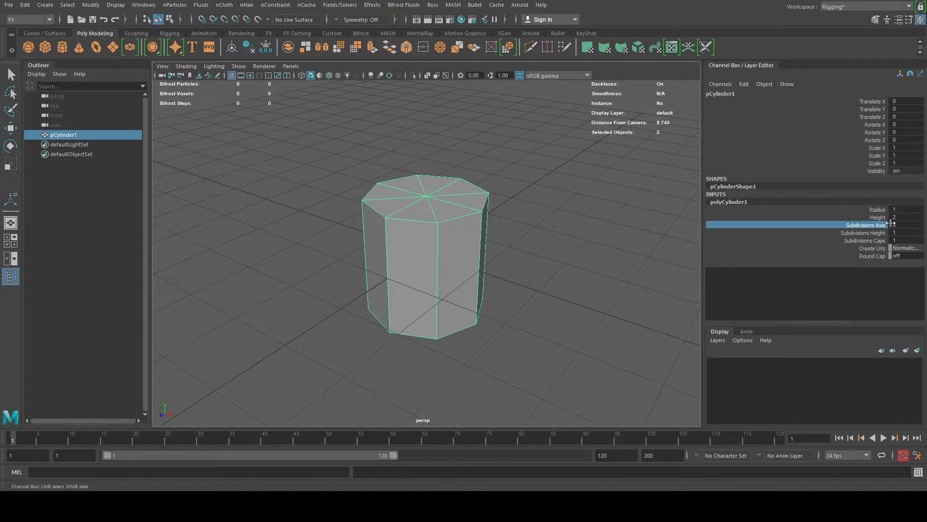
double_click(898, 224)
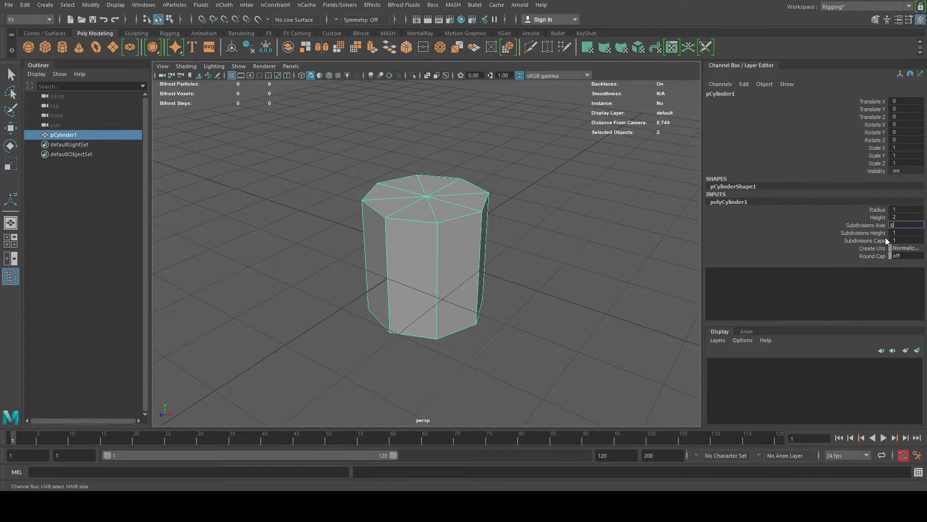
key(Return)
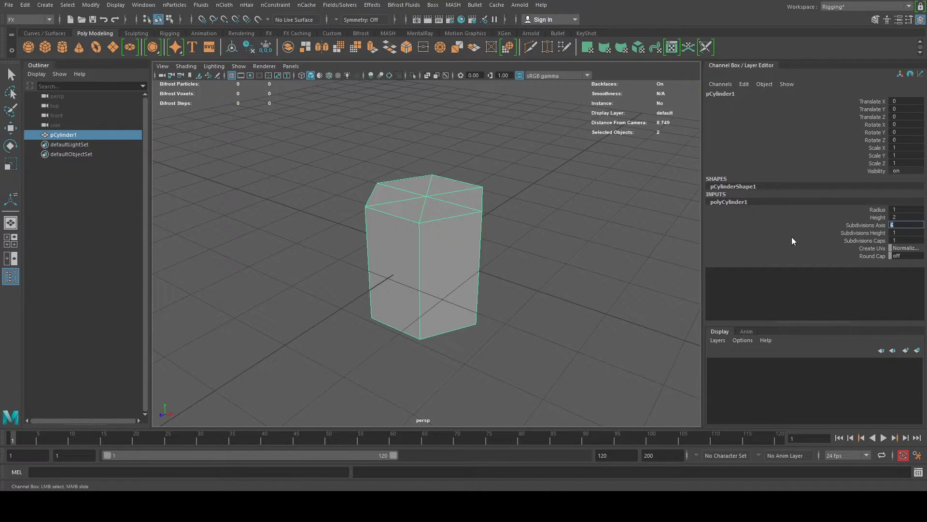
alt+drag(501, 283, 540, 249)
Switch the prism to Face mode and shift-select alternating side faces
click(532, 260)
click(461, 250)
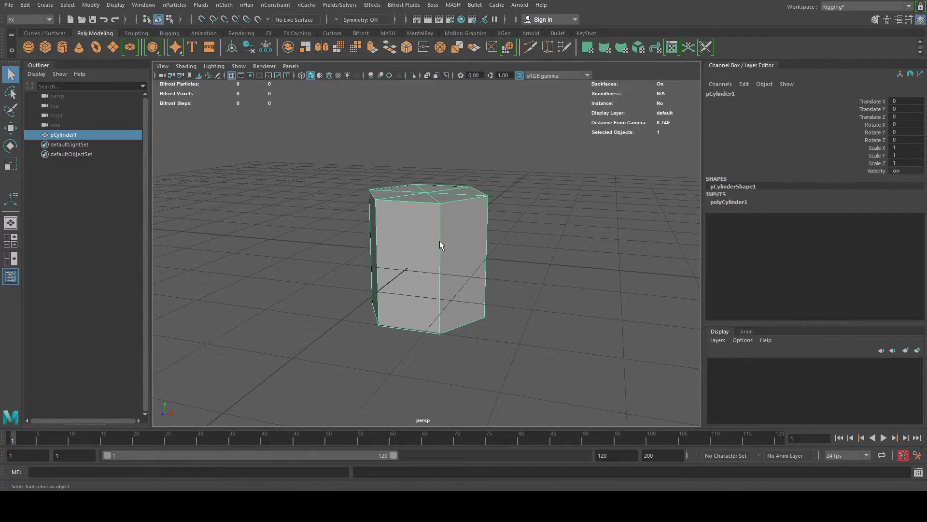
key(r)
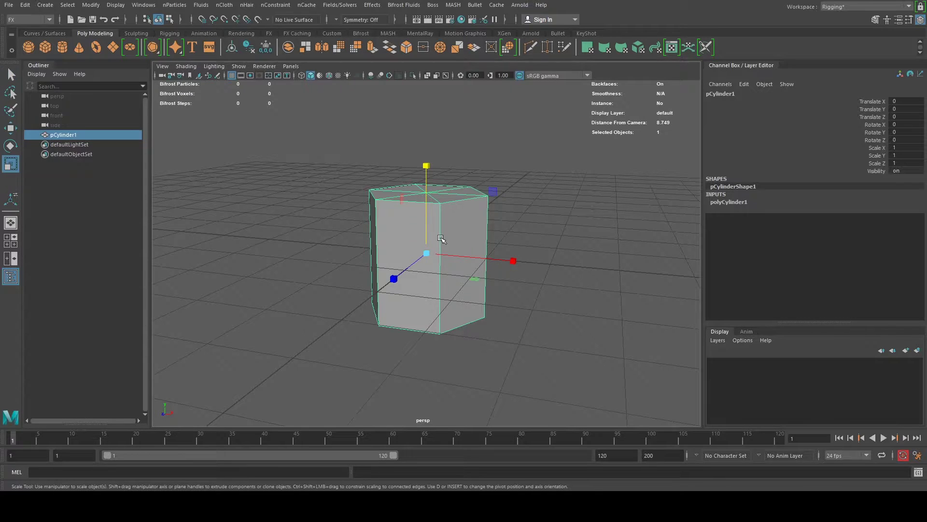
click(520, 224)
click(467, 234)
right_click(463, 222)
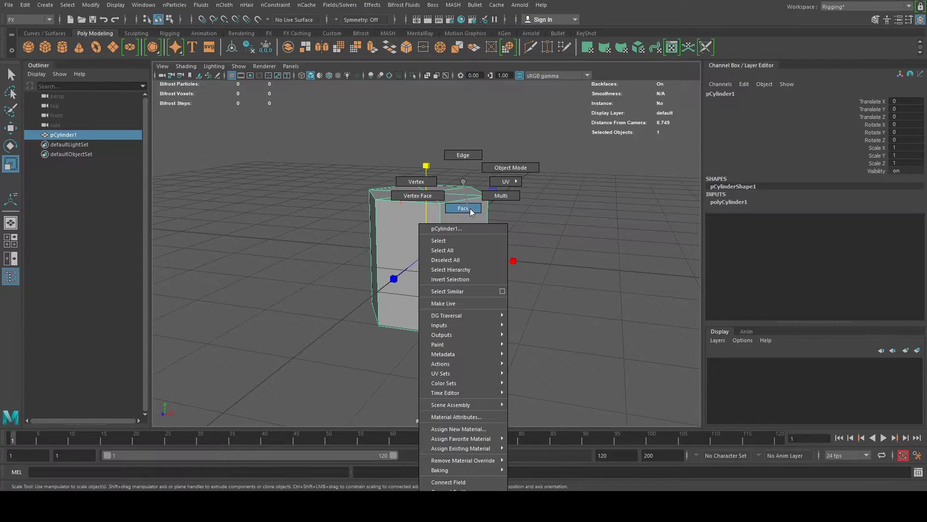
click(471, 207)
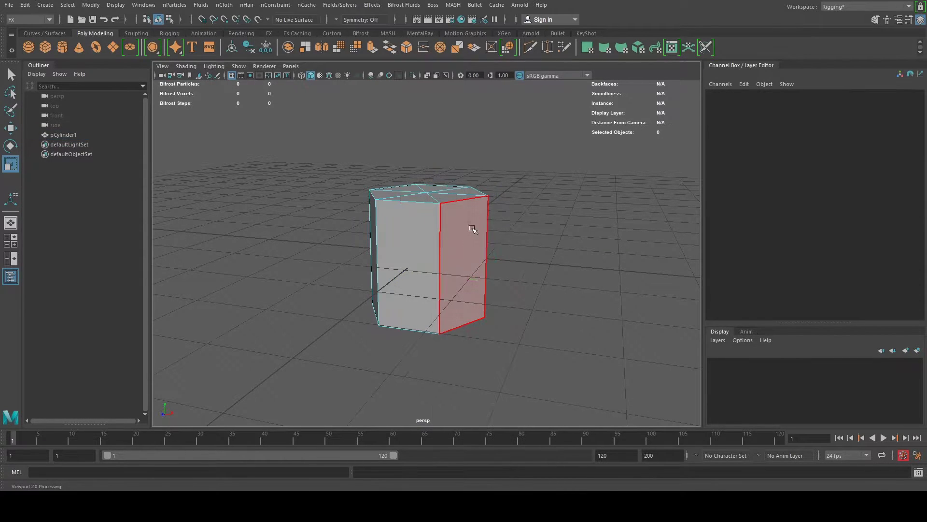
click(471, 247)
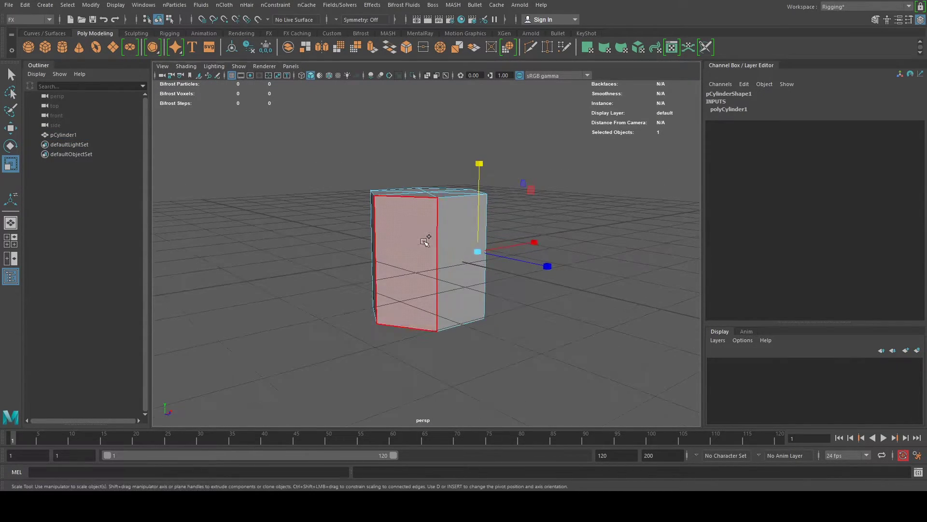
click(421, 242)
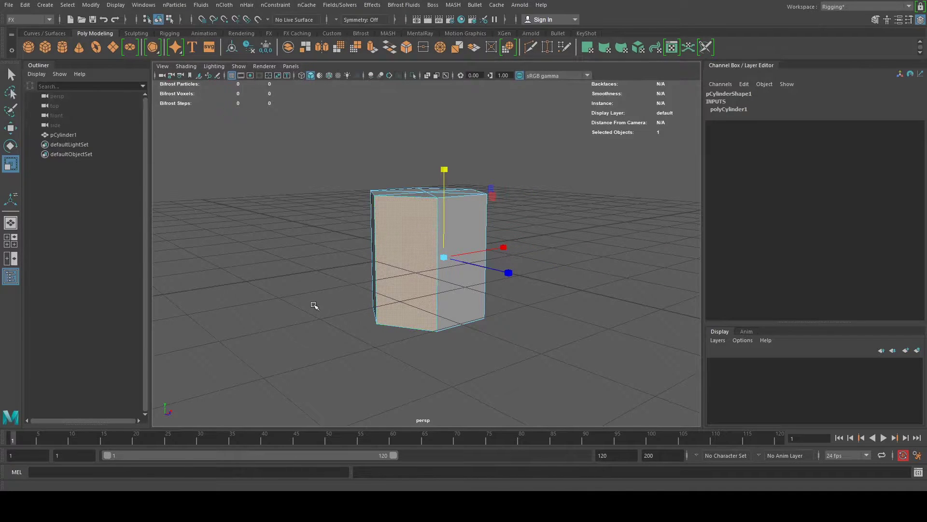
alt+drag(314, 305, 584, 247)
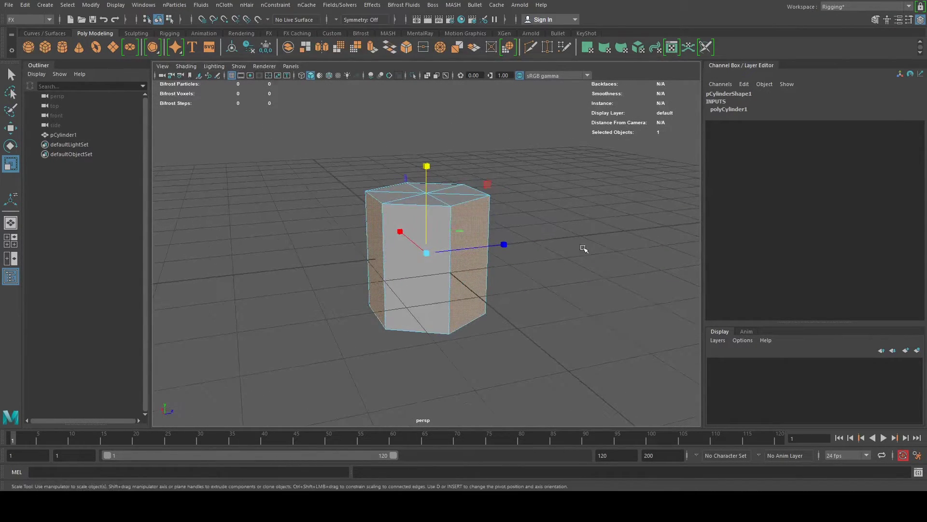
Extrude the selected side faces and scale the extruded faces down
click(372, 47)
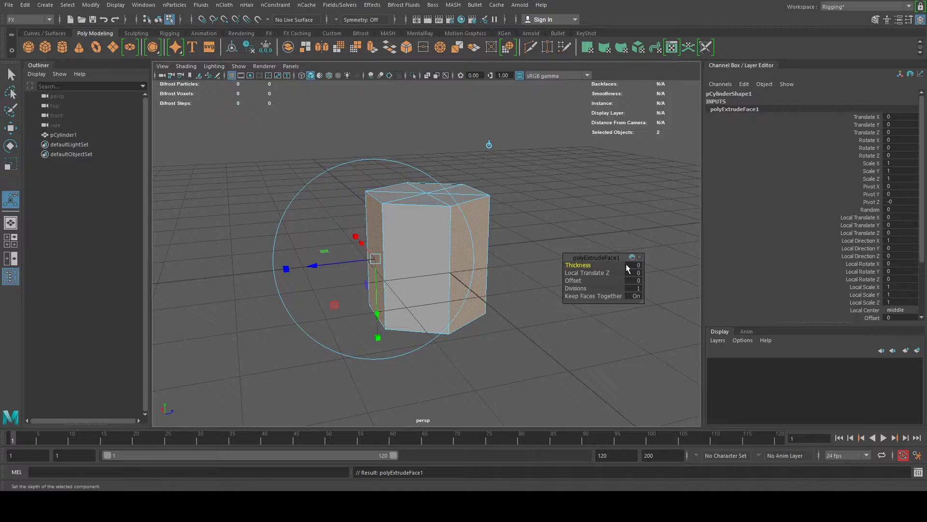
alt+drag(480, 344, 542, 331)
drag(407, 340, 414, 269)
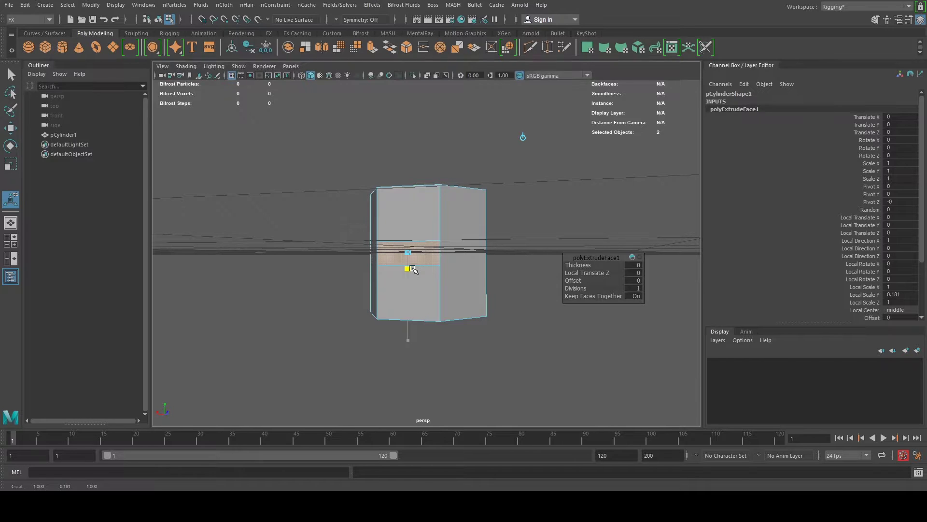
alt+drag(414, 269, 340, 263)
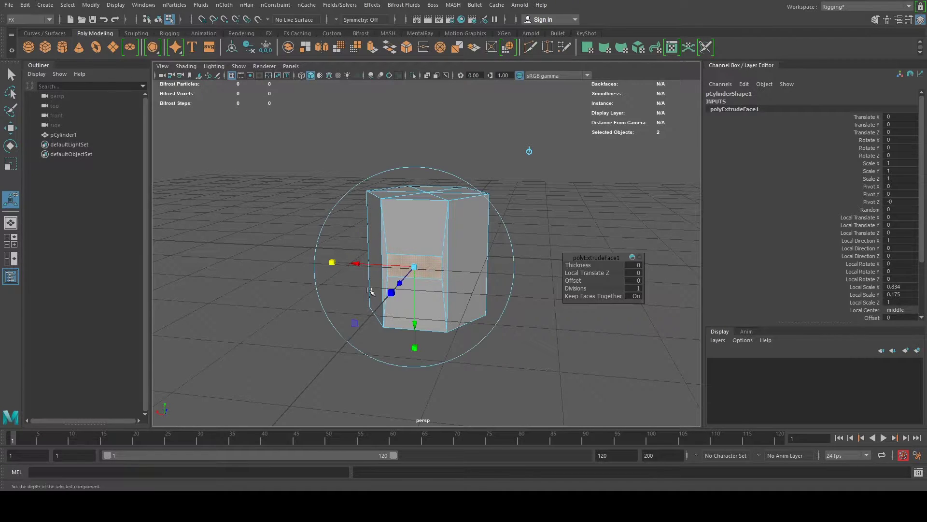
drag(416, 344, 465, 351)
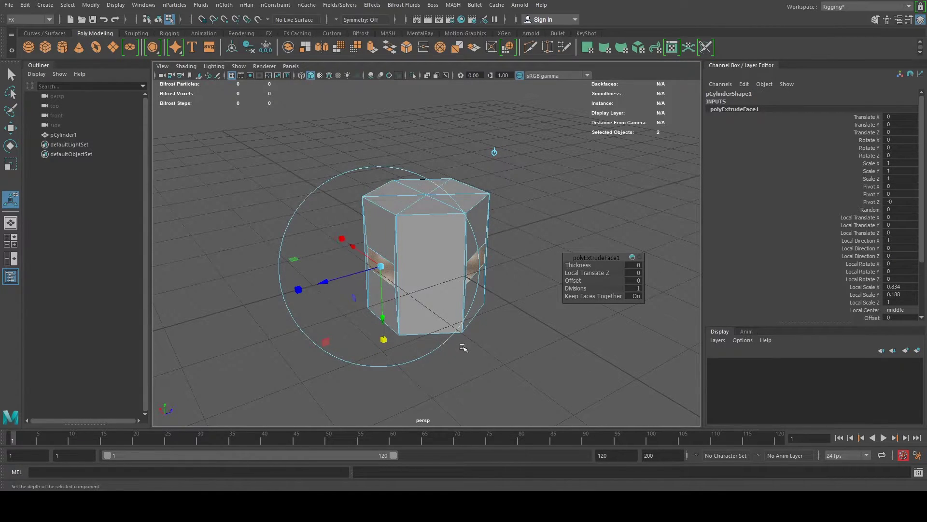
Extrude again, pull the arms out 5.093 units, and widen tips to 9.099 as triangles
key(ctrl+e)
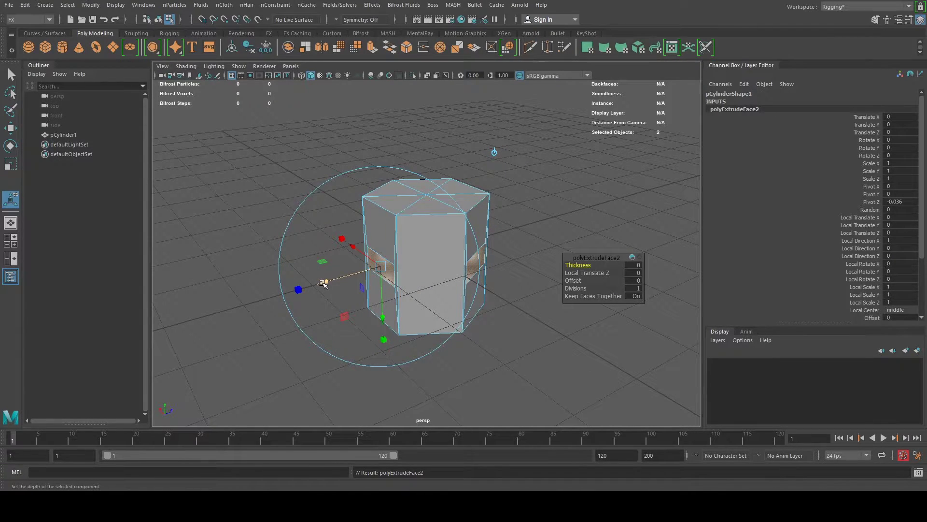
drag(324, 283, 194, 316)
scroll(339, 296, down, 3)
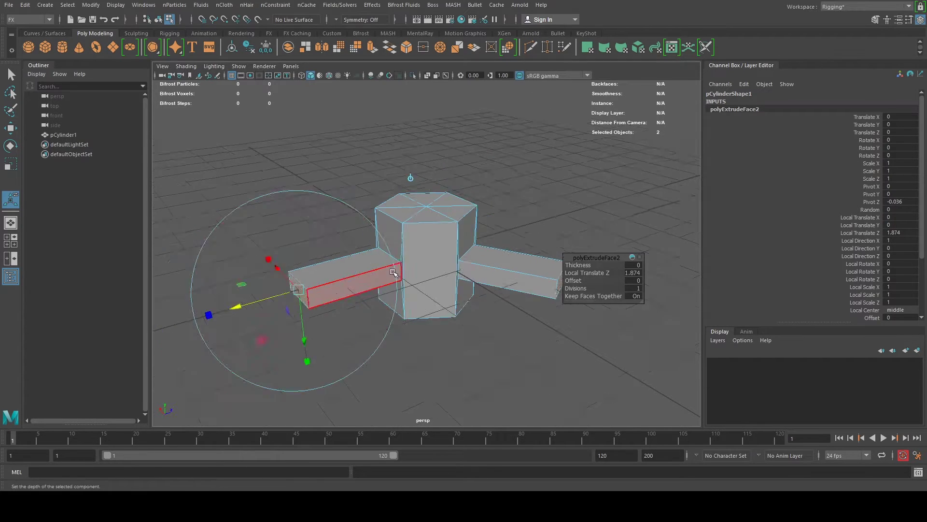
drag(320, 285, 379, 313)
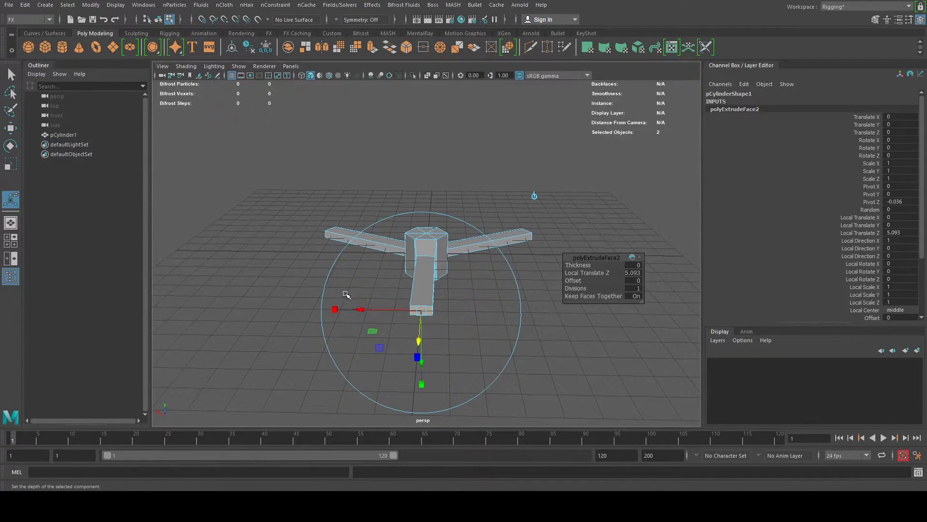
alt+drag(288, 326, 328, 332)
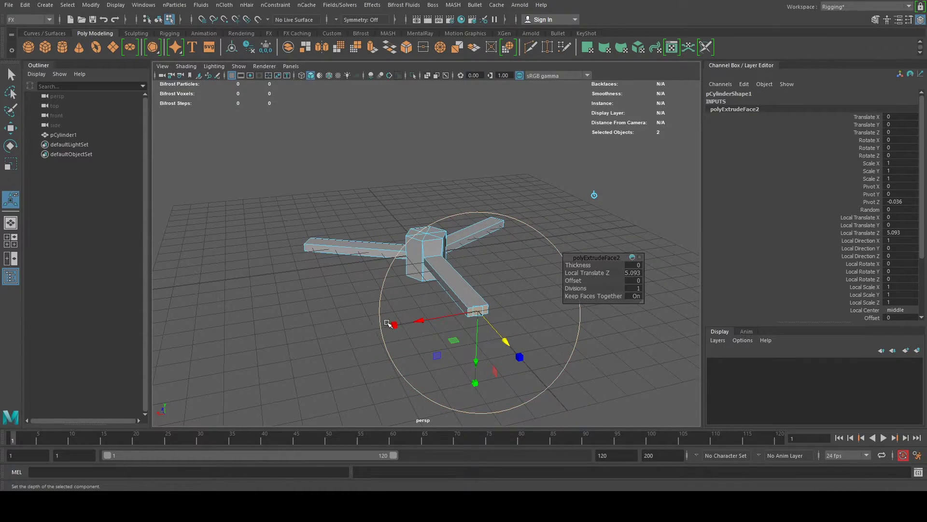
drag(390, 324, 160, 347)
drag(396, 327, 447, 326)
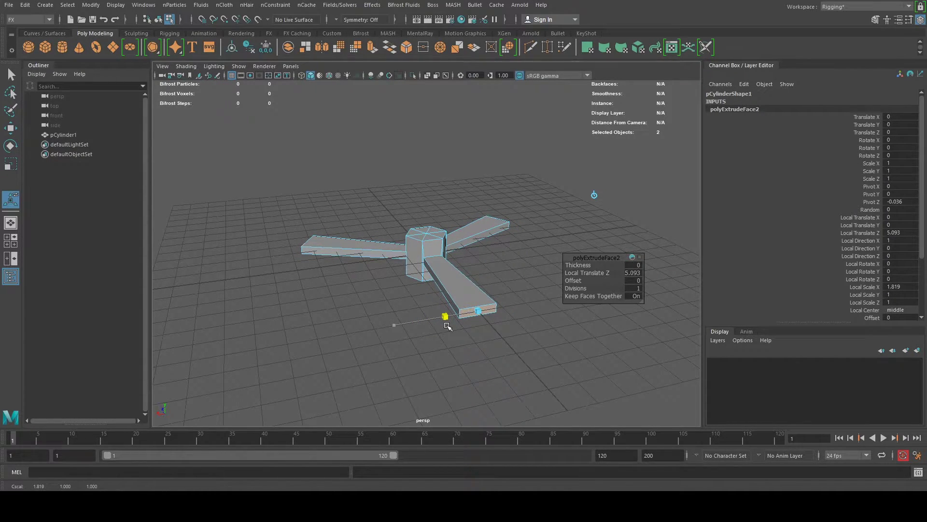
drag(448, 326, 279, 321)
In vertex mode, select one outer corner vertex on each of the three blade tips
click(281, 314)
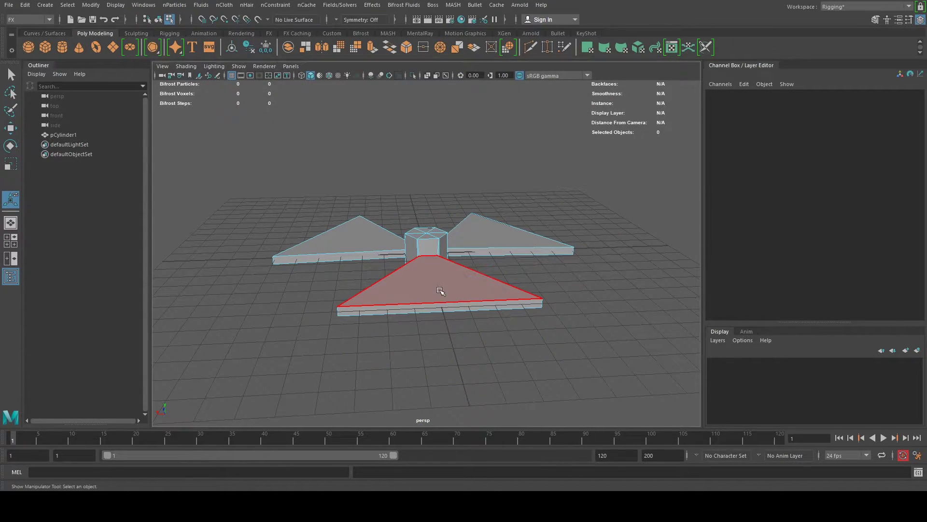
right_drag(416, 246, 463, 168)
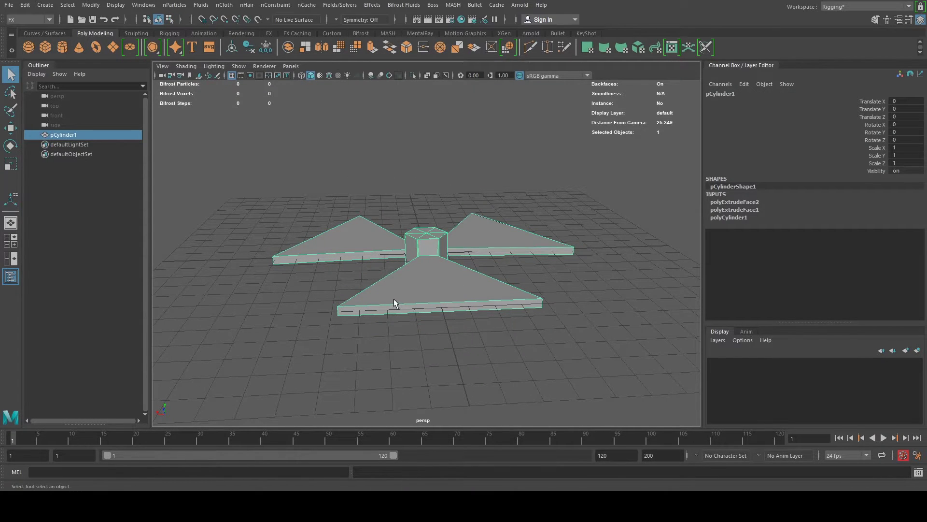
right_drag(405, 181, 367, 183)
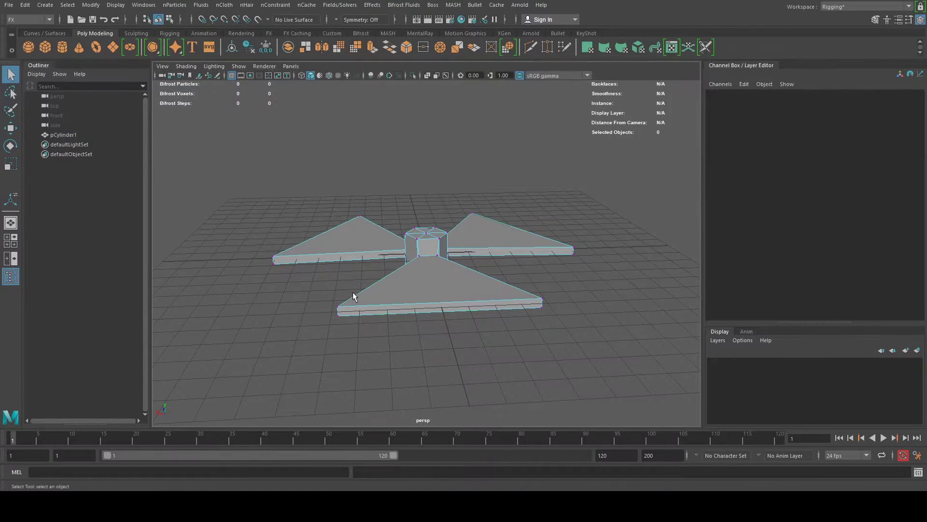
alt+drag(352, 296, 371, 317)
drag(419, 368, 376, 329)
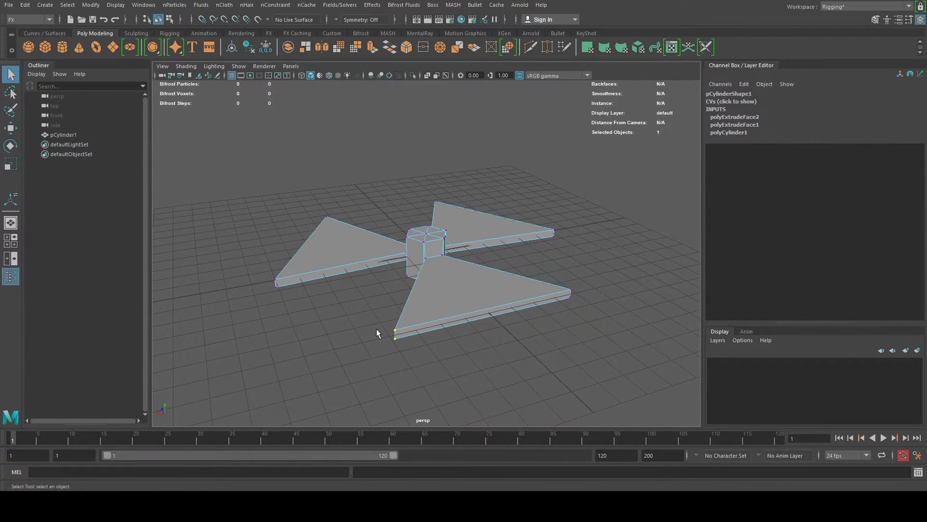
alt+drag(288, 259, 297, 293)
shift+drag(314, 155, 350, 193)
shift+drag(534, 198, 623, 271)
alt+drag(537, 283, 472, 287)
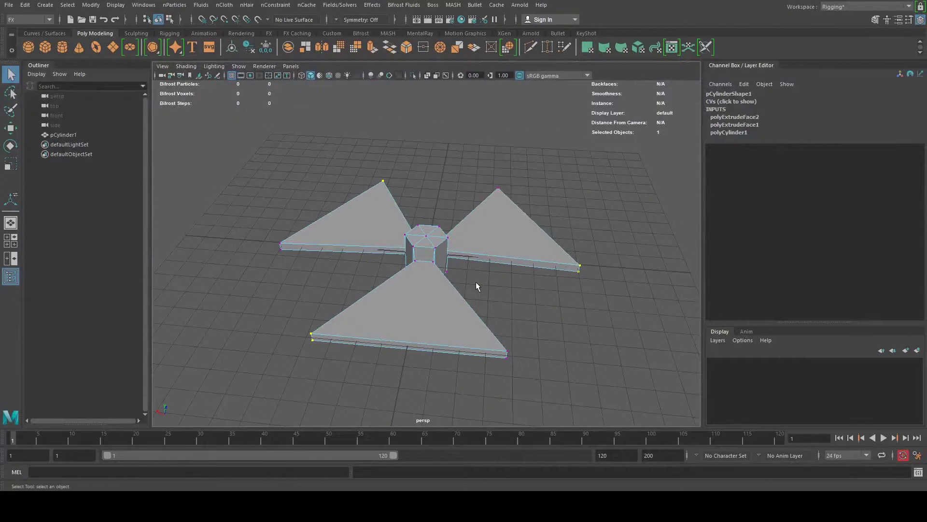
Move the selected tip vertices up along Y to pitch the blades
key(w)
alt+drag(482, 297, 485, 293)
drag(462, 169, 441, 108)
alt+drag(490, 207, 502, 221)
alt+drag(464, 108, 511, 236)
Clear the selection and turn on smooth mesh preview (3) for the propeller
click(522, 235)
alt+drag(552, 300, 465, 294)
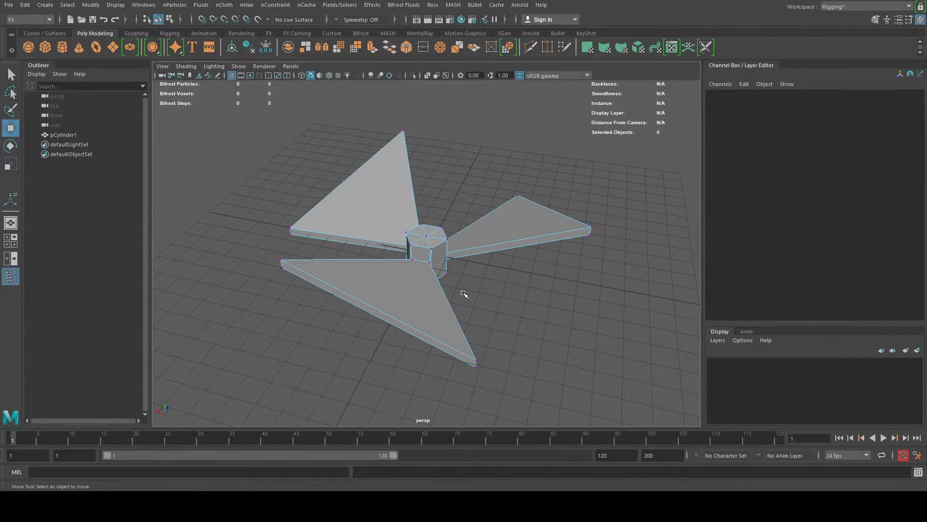
key(3)
alt+drag(459, 314, 556, 293)
alt+drag(399, 288, 372, 293)
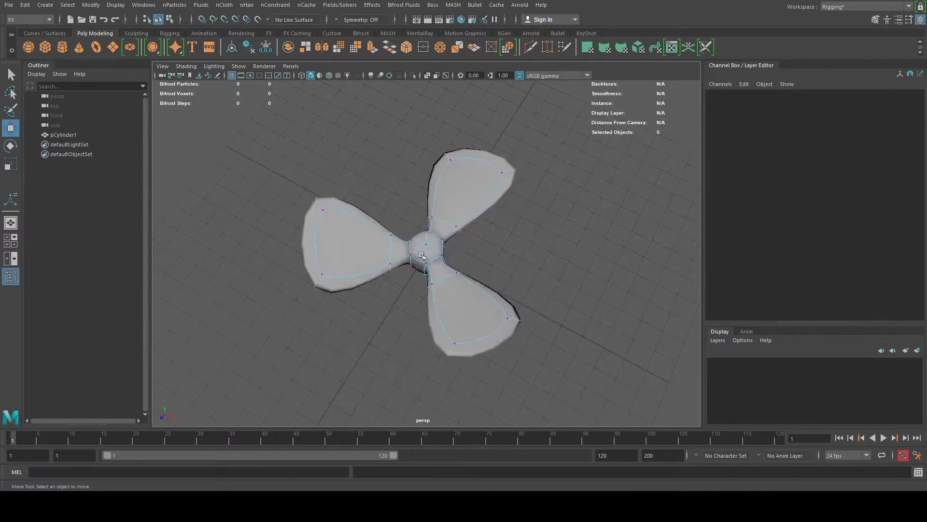
alt+drag(423, 252, 395, 295)
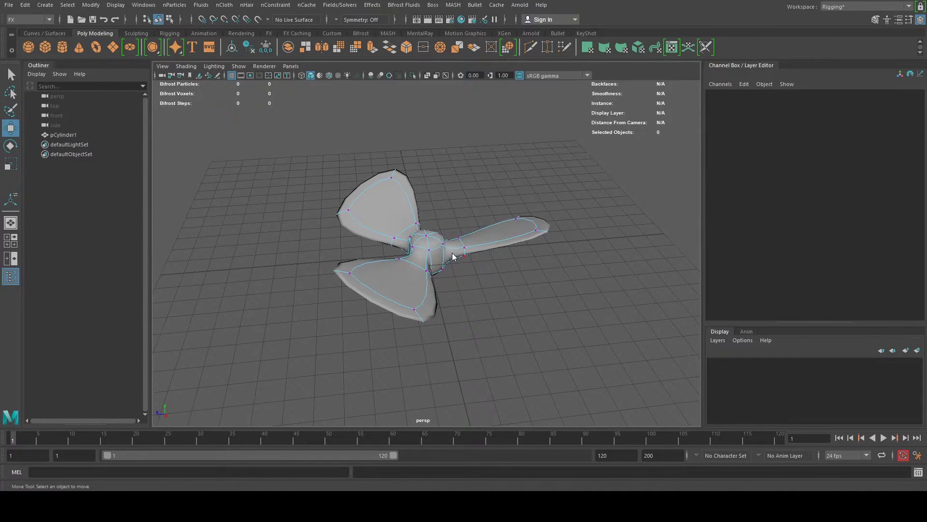
Return to Object Mode and inspect the rounded blades and hub from several angles
right_drag(454, 189, 508, 167)
click(480, 338)
alt+drag(480, 338, 332, 311)
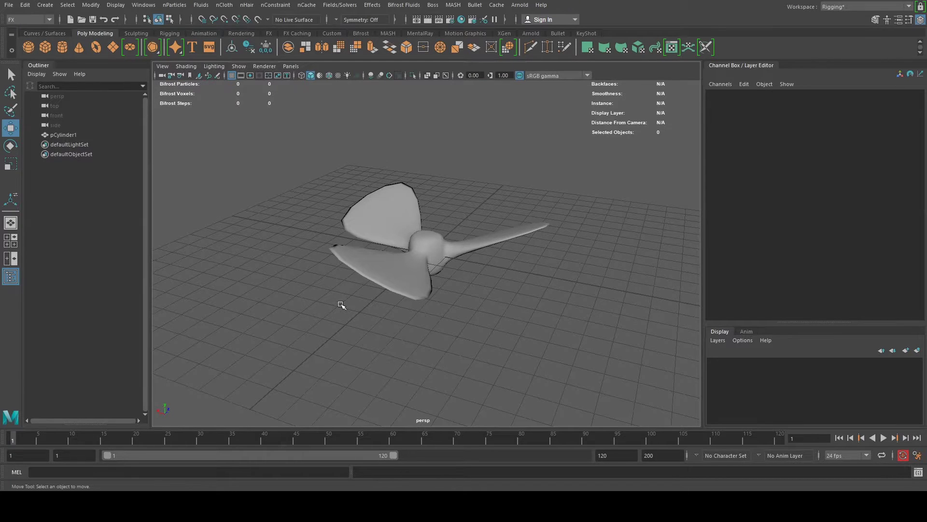
scroll(288, 308, up, 6)
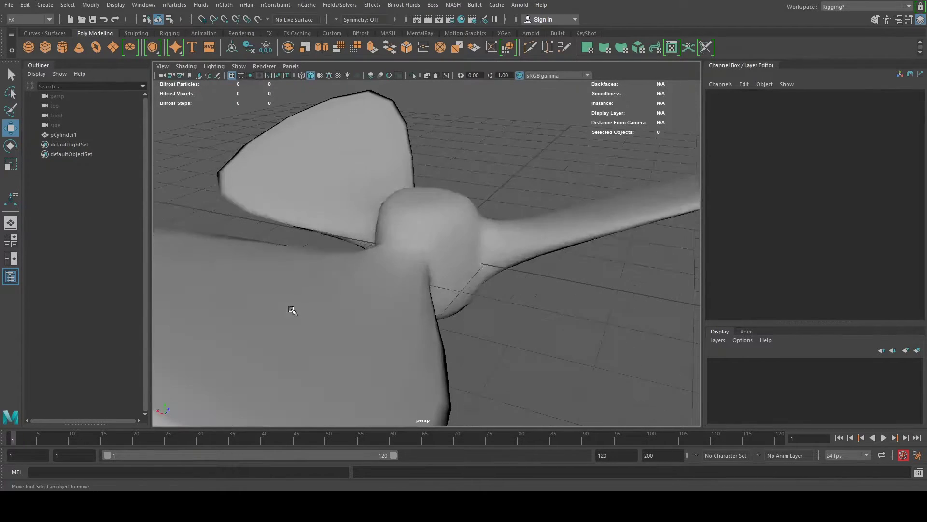
scroll(441, 290, down, 3)
scroll(338, 236, down, 5)
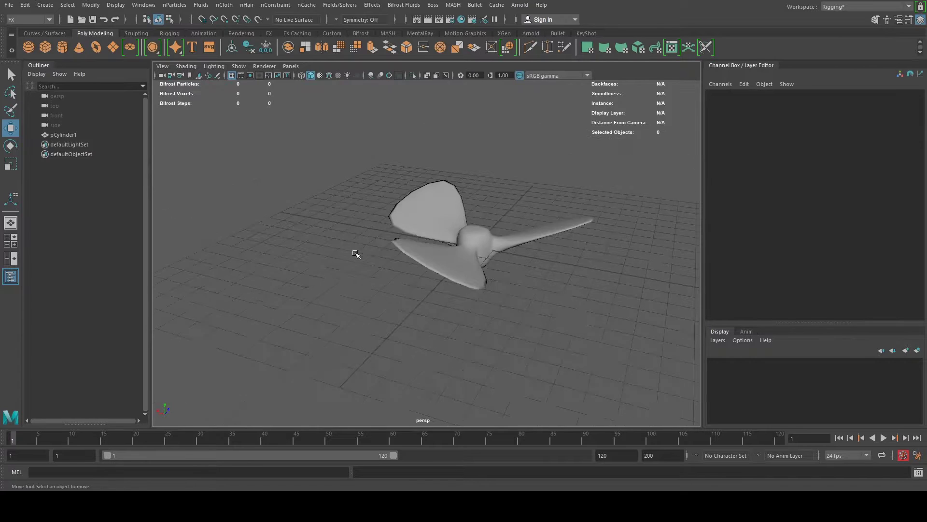
alt+drag(356, 254, 439, 279)
Switch to the Modeling menu set and apply Mesh > Smooth with Divisions 1
click(438, 265)
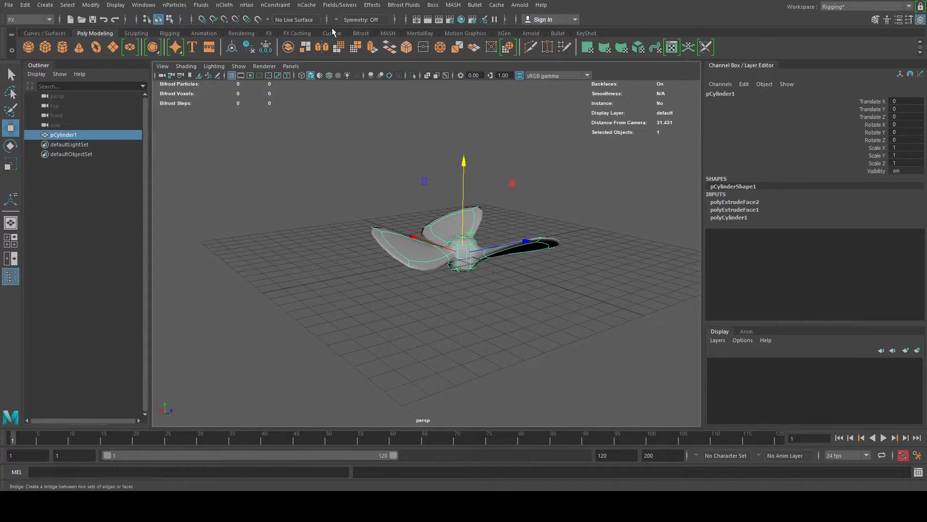
click(36, 20)
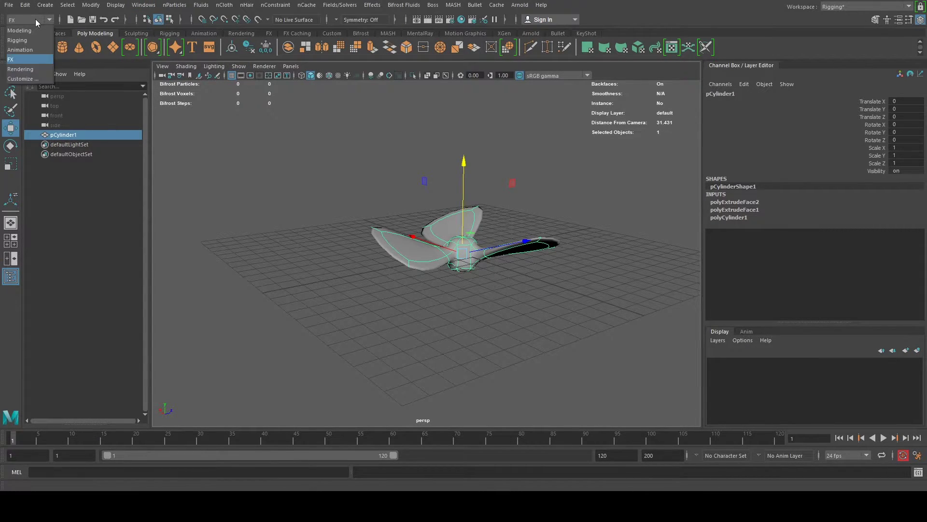
click(28, 30)
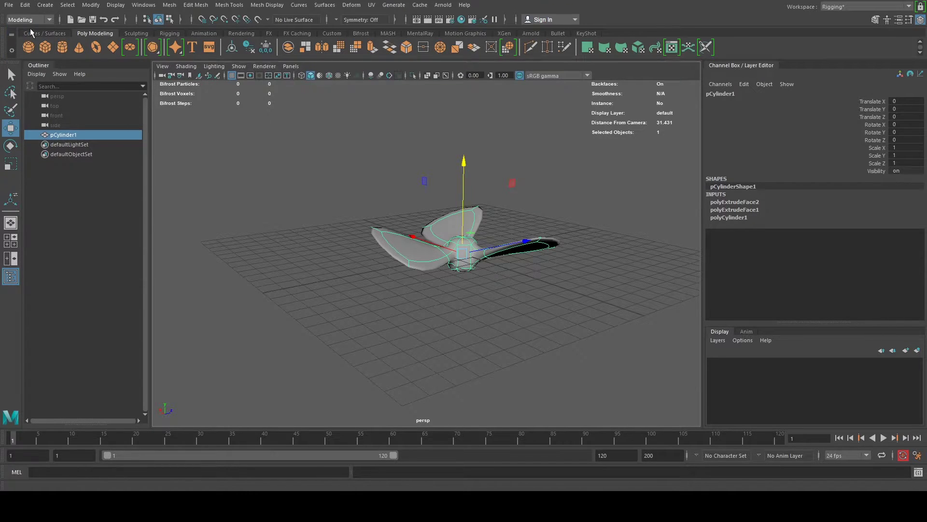
click(170, 7)
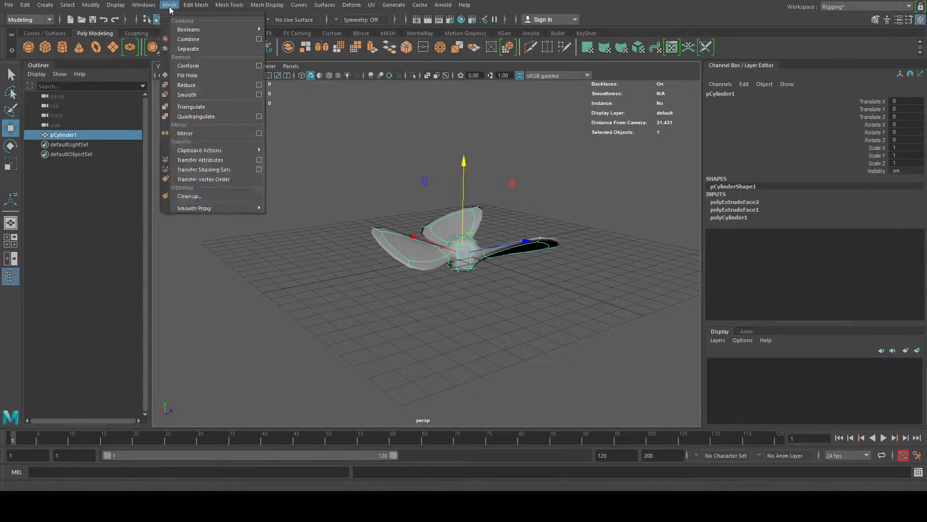
click(201, 94)
Reselect the smoothed propeller, preview it with 3, and inspect it
alt+drag(500, 284, 472, 259)
click(500, 225)
key(ctrl+z)
key(ctrl+z)
key(ctrl+z)
click(425, 294)
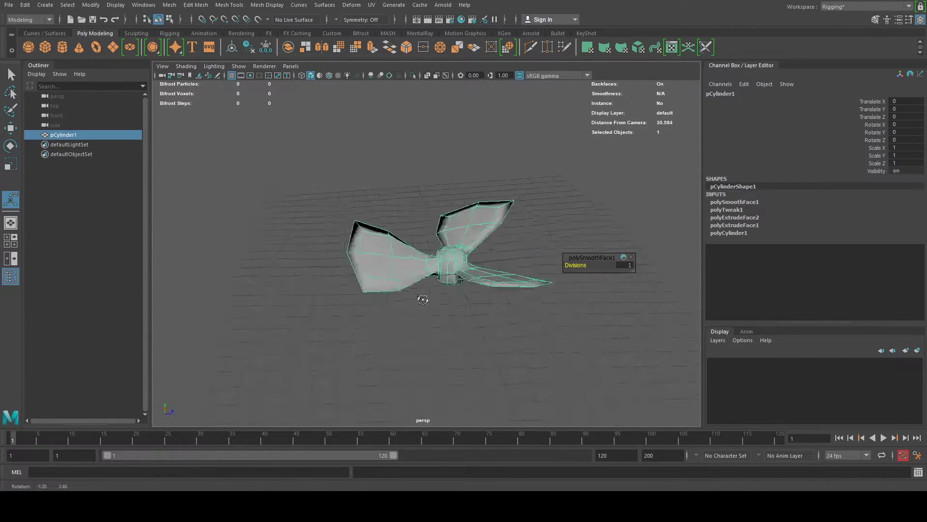
alt+drag(424, 294, 471, 272)
key(3)
click(500, 240)
alt+drag(500, 240, 511, 296)
scroll(473, 274, up, 5)
scroll(473, 274, down, 6)
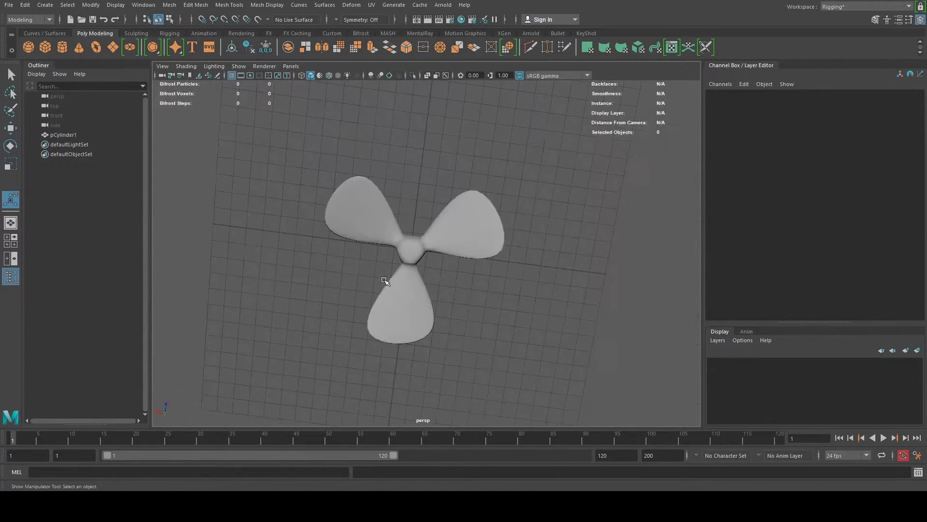
alt+drag(383, 279, 447, 211)
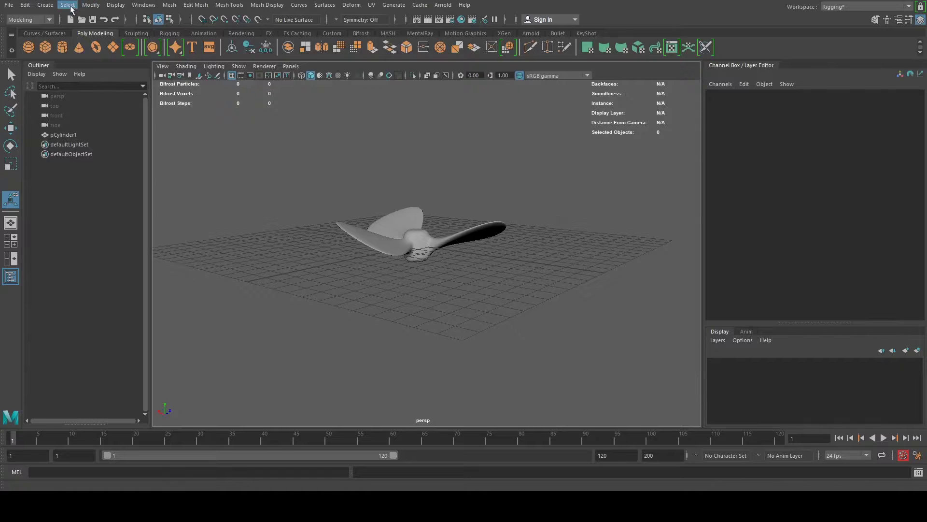
Create a polygon pipe primitive from Create > Polygon Primitives and frame it
click(47, 7)
click(46, 6)
click(47, 7)
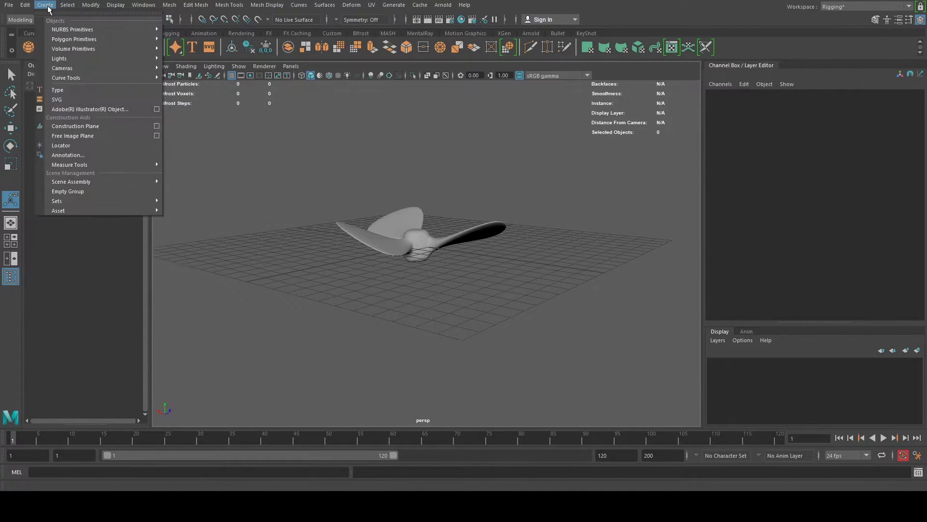
mouse_move(66, 43)
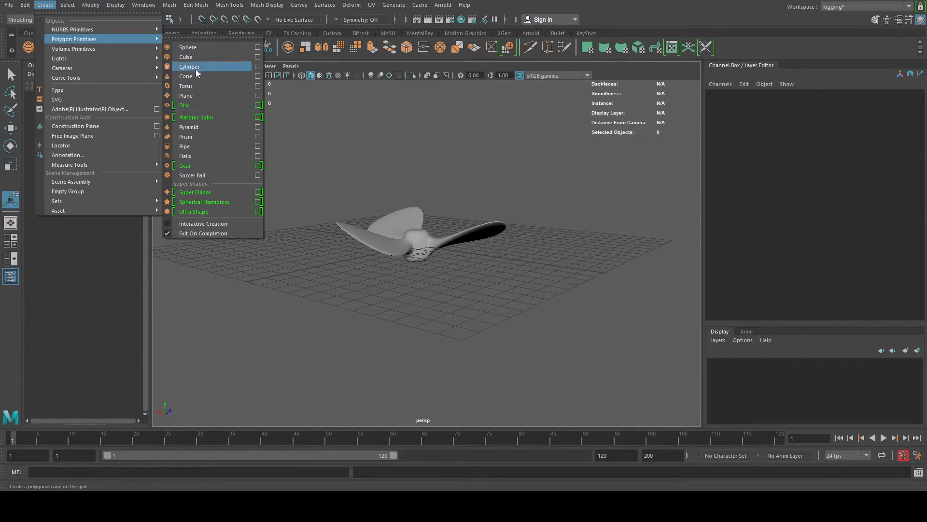
click(185, 146)
key(f)
Reposition the pipe and scale it uniformly to about 1.422
key(w)
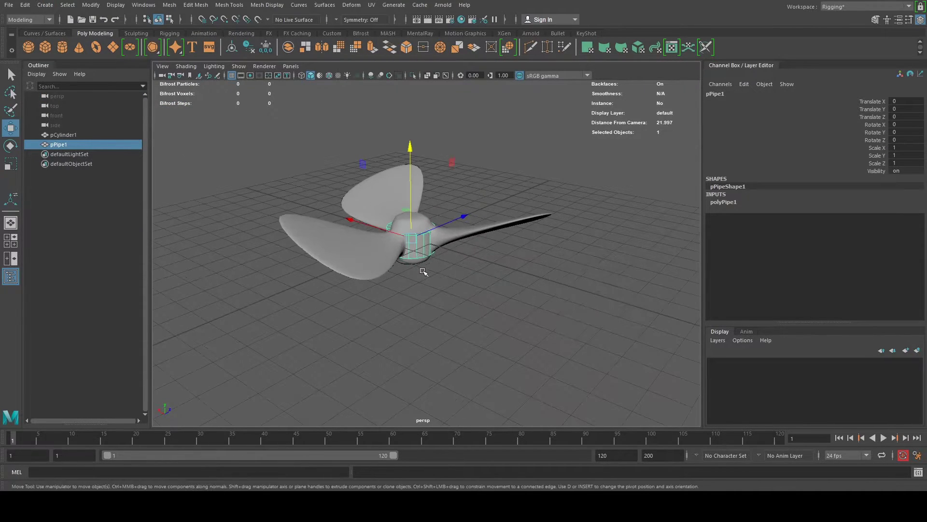
alt+drag(421, 271, 408, 238)
drag(412, 151, 412, 178)
alt+drag(465, 305, 457, 306)
scroll(465, 301, up, 5)
key(r)
drag(380, 299, 415, 271)
Raise the pipe above the propeller hub to Translate Y 4.358
scroll(415, 270, down, 5)
key(w)
drag(410, 188, 398, 45)
scroll(412, 108, up, 3)
alt+drag(412, 107, 478, 191)
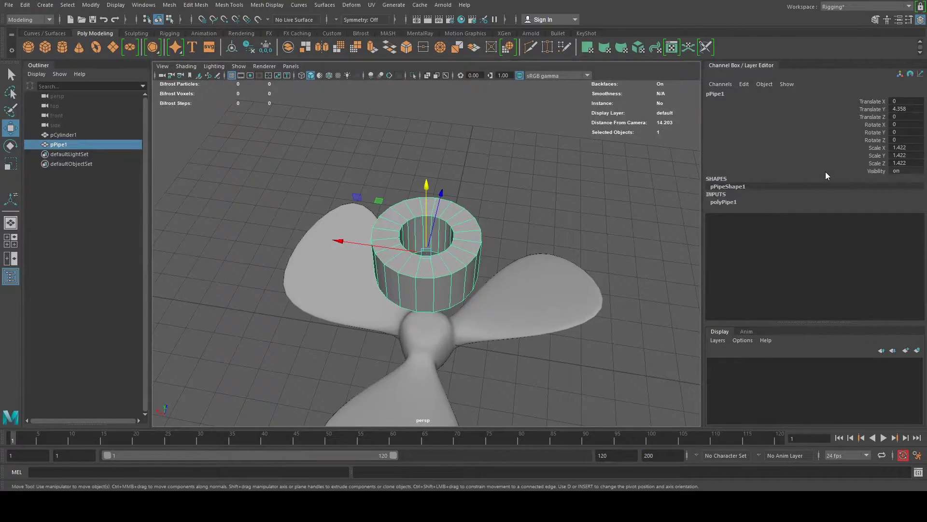
In polyPipe1, try and undo a Radius change, then set Thickness to 0.2
click(726, 202)
click(493, 182)
click(461, 232)
click(729, 202)
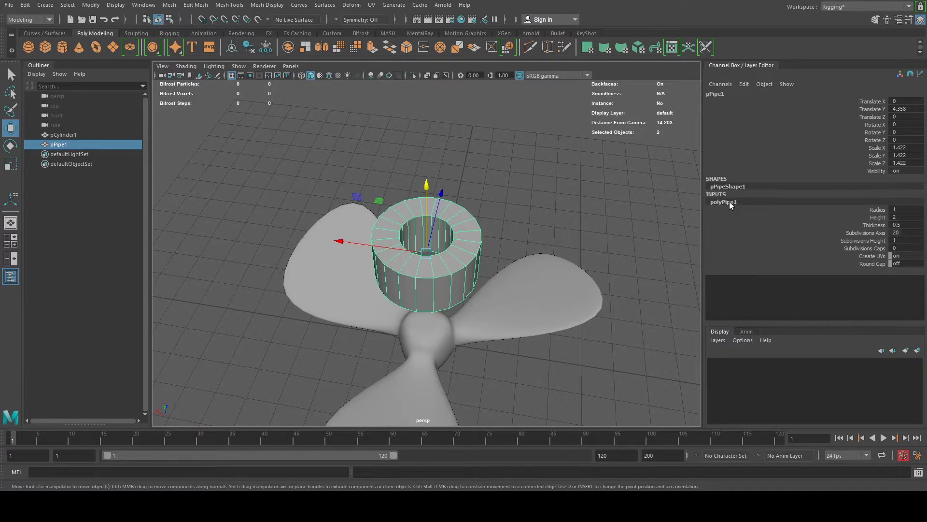
click(878, 210)
mouse_move(558, 261)
middle_down()
mouse_move(567, 258)
mouse_move(548, 257)
mouse_move(557, 255)
middle_up()
key(ctrl+z)
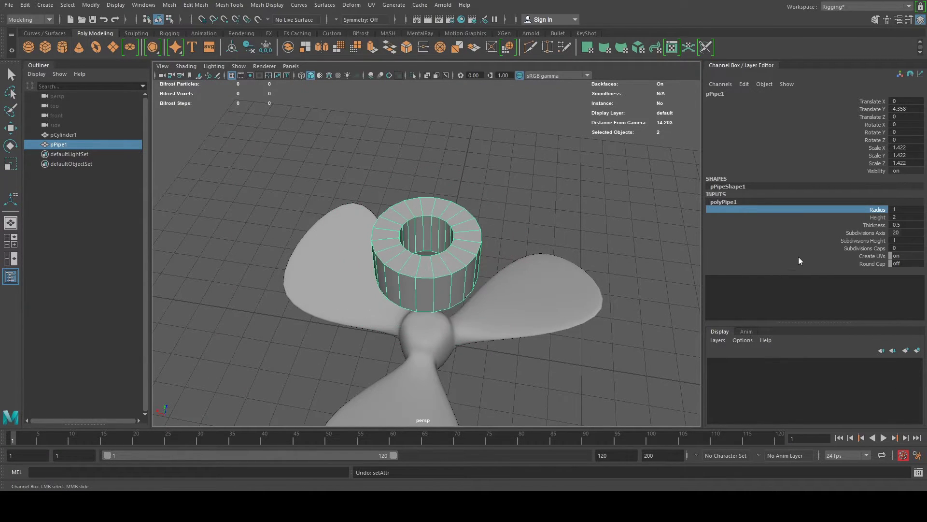
click(873, 226)
middle_drag(648, 247, 647, 246)
right_drag(389, 218, 429, 269)
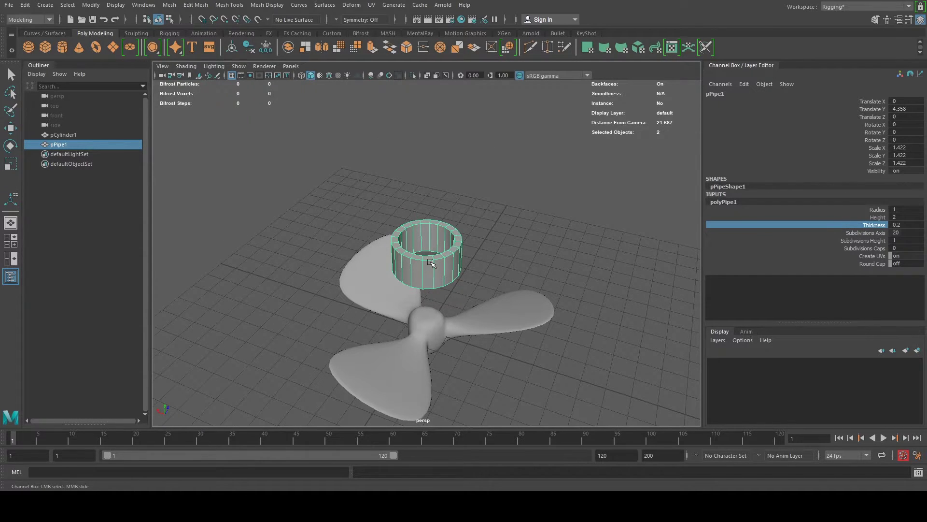
Lower the pipe to Translate Y -1.783 and stretch it to 2.281 tall as a shaft
key(r)
key(w)
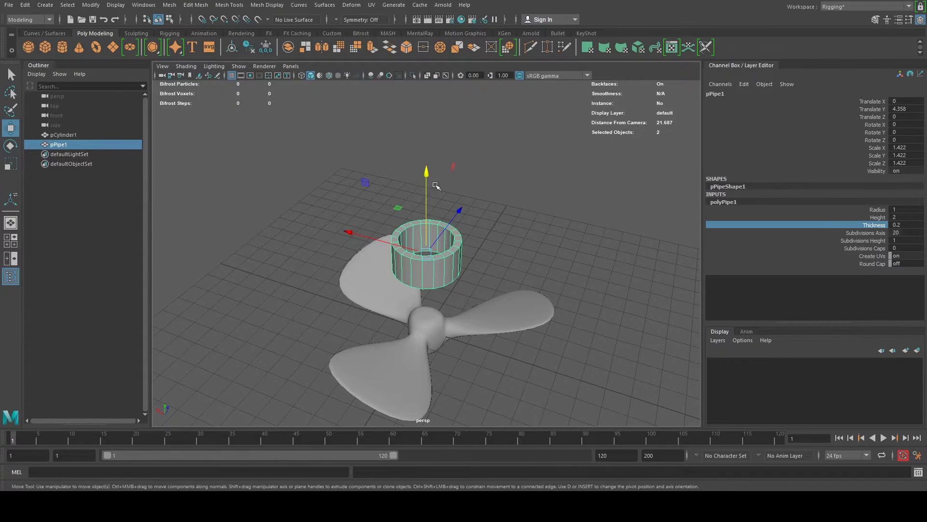
drag(428, 173, 393, 256)
key(f)
key(r)
scroll(393, 256, down, 5)
drag(425, 166, 420, 80)
key(w)
drag(425, 161, 426, 180)
scroll(427, 193, up, 5)
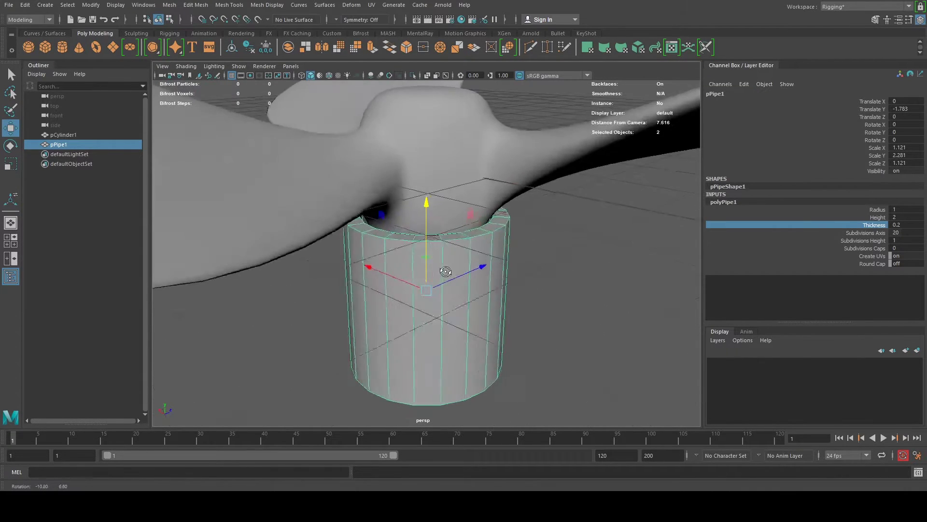
scroll(448, 270, down, 5)
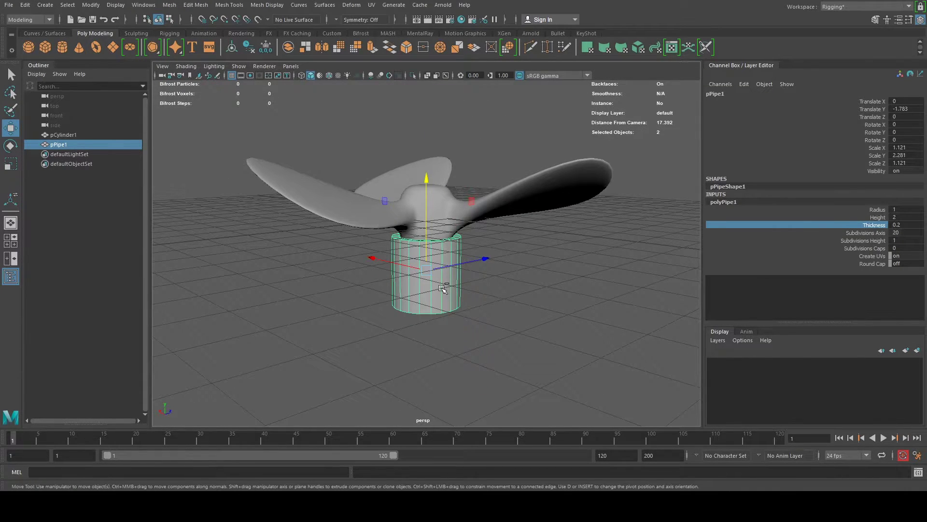
Duplicate the pipe as pPipe2 and scale it up to surround the propeller
key(ctrl+d)
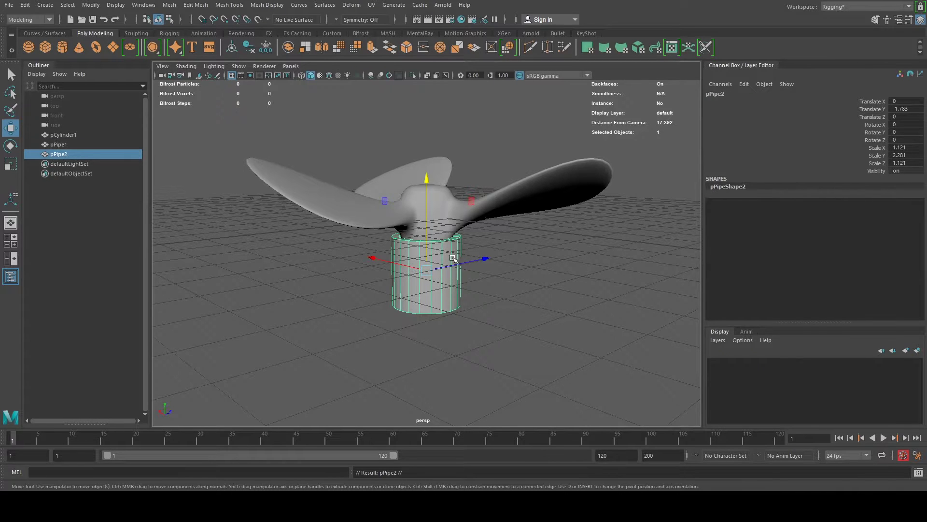
scroll(452, 259, down, 4)
key(r)
drag(427, 263, 563, 274)
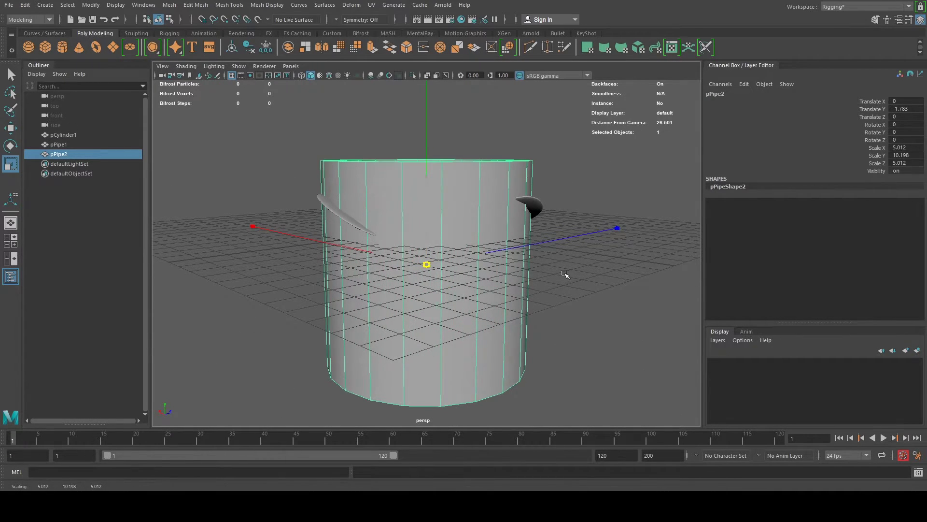
alt+drag(425, 241, 472, 296)
scroll(471, 296, down, 6)
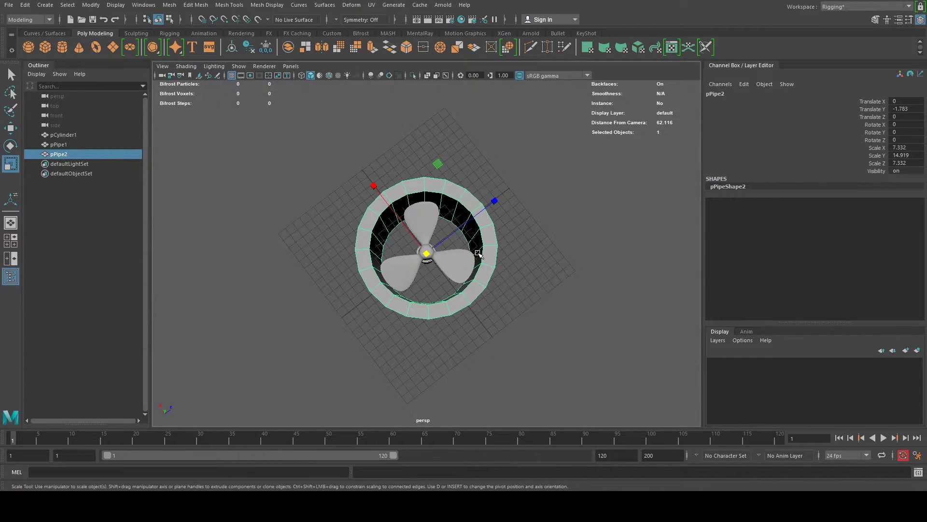
alt+drag(476, 252, 424, 233)
scroll(425, 232, up, 4)
Nudge pPipe2's position and height, then toggle smooth preview on and back off
key(w)
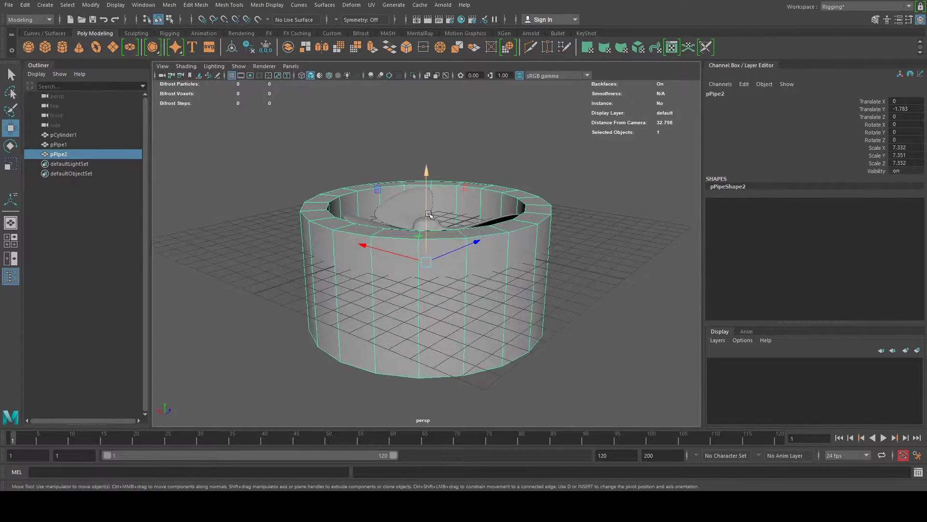
drag(429, 174, 416, 227)
mouse_move(426, 161)
mouse_down()
mouse_move(427, 149)
mouse_move(427, 177)
mouse_up()
key(r)
alt+drag(427, 177, 437, 204)
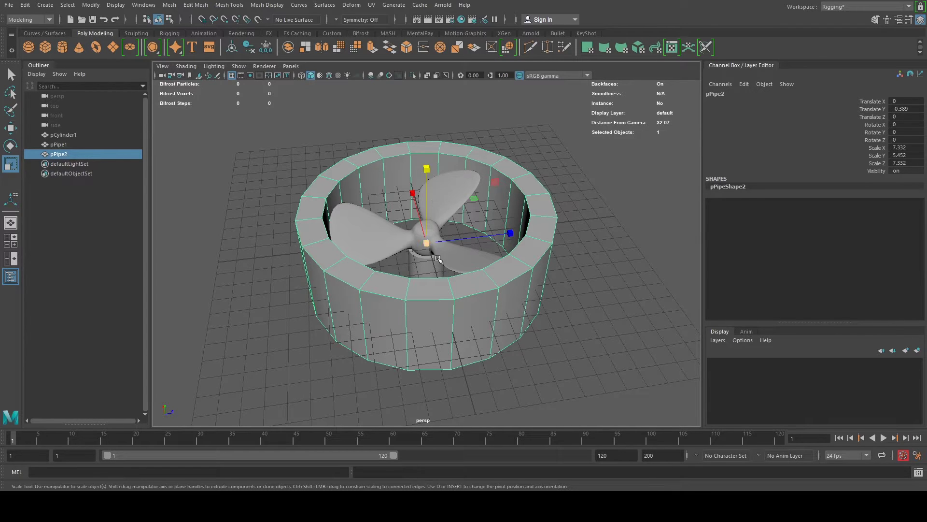
key(3)
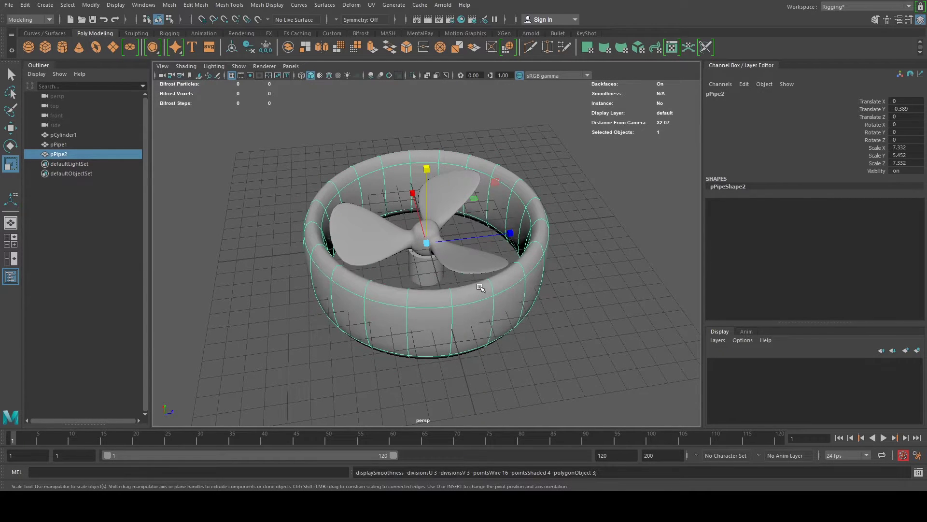
key(1)
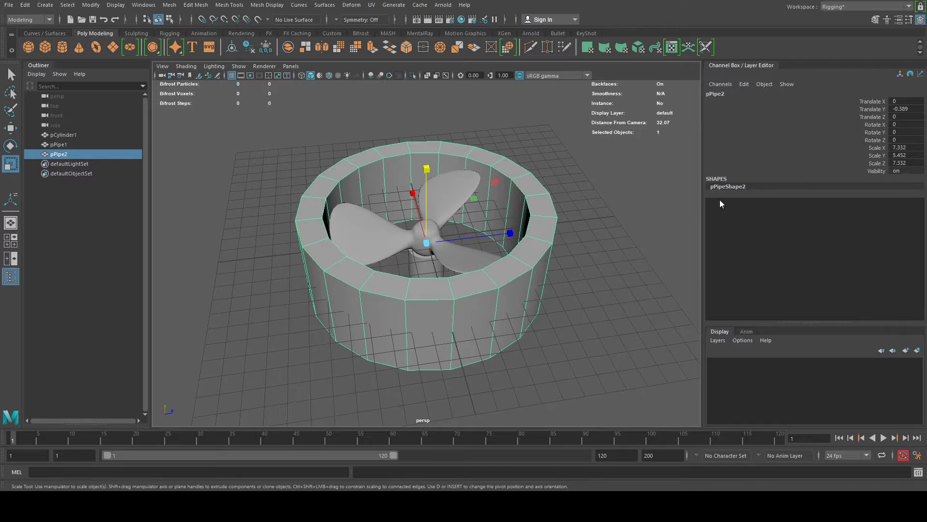
Reselect pPipe2 and try shrinking it uniformly
click(647, 240)
alt+drag(539, 244, 532, 252)
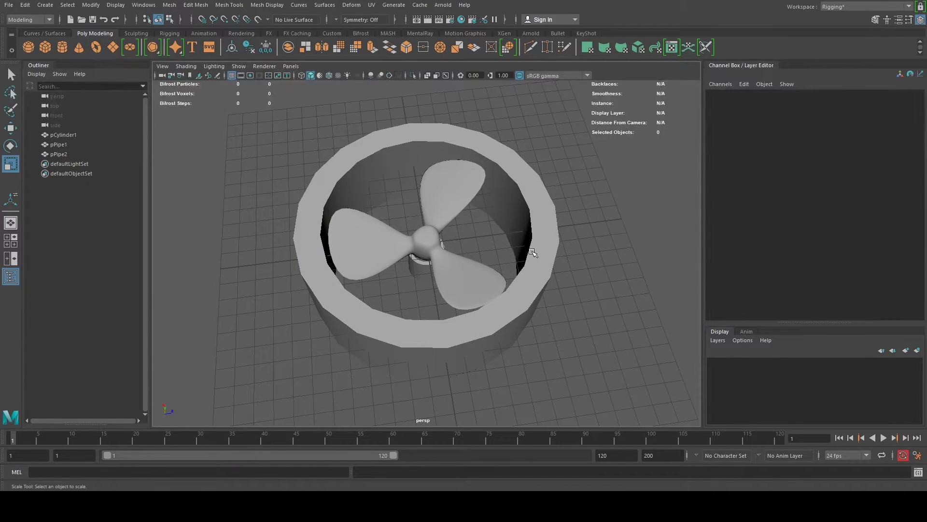
click(533, 252)
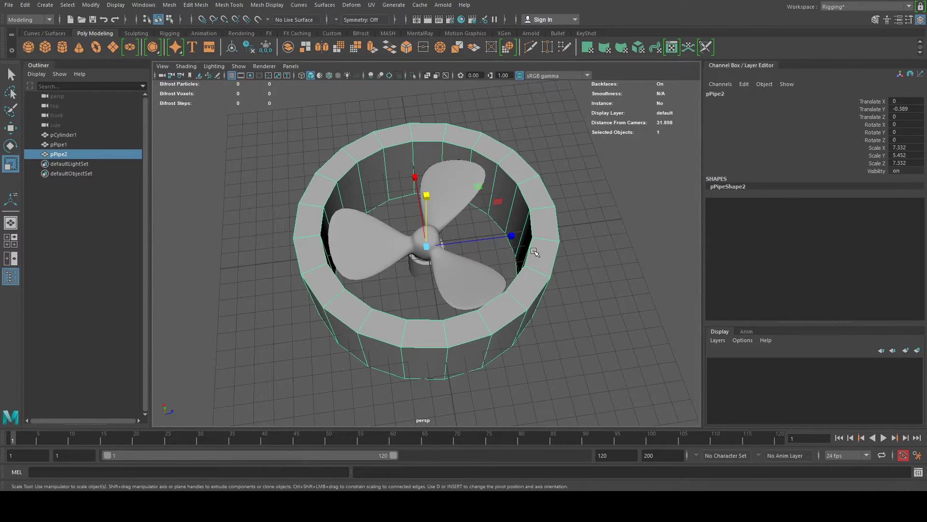
drag(427, 245, 367, 261)
scroll(316, 284, up, 5)
scroll(367, 261, down, 6)
Undo pPipe2's scaling and raise pPipe1 up to the propeller hub
key(ctrl+z)
key(ctrl+z)
key(ctrl+z)
key(ctrl+z)
key(ctrl+z)
key(ctrl+z)
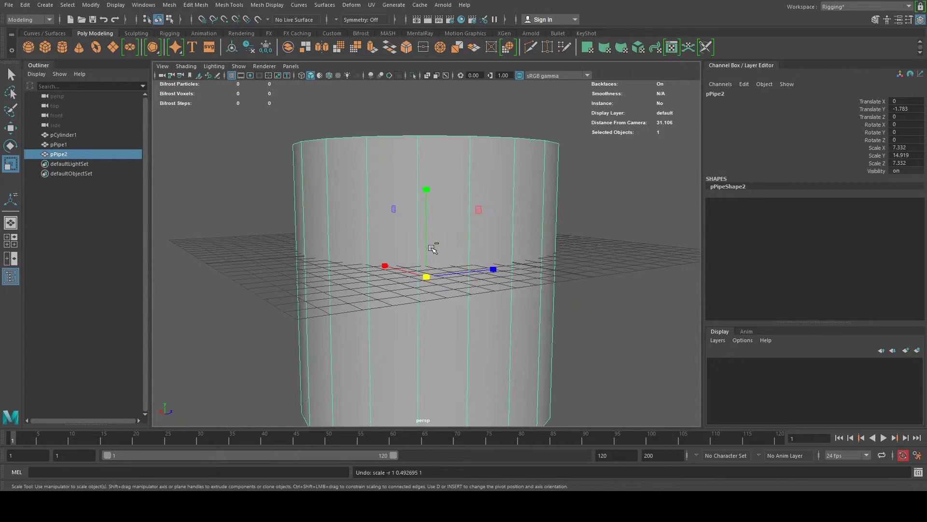
scroll(432, 251, up, 6)
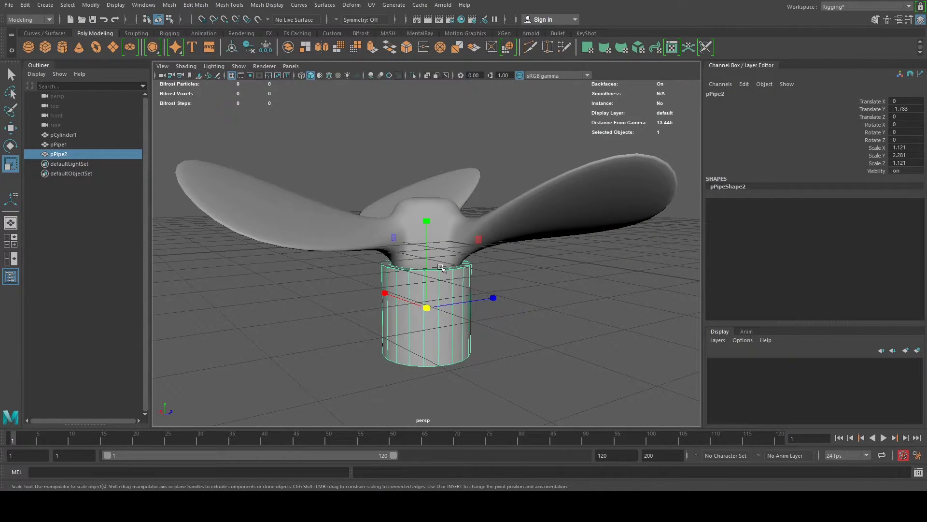
key(w)
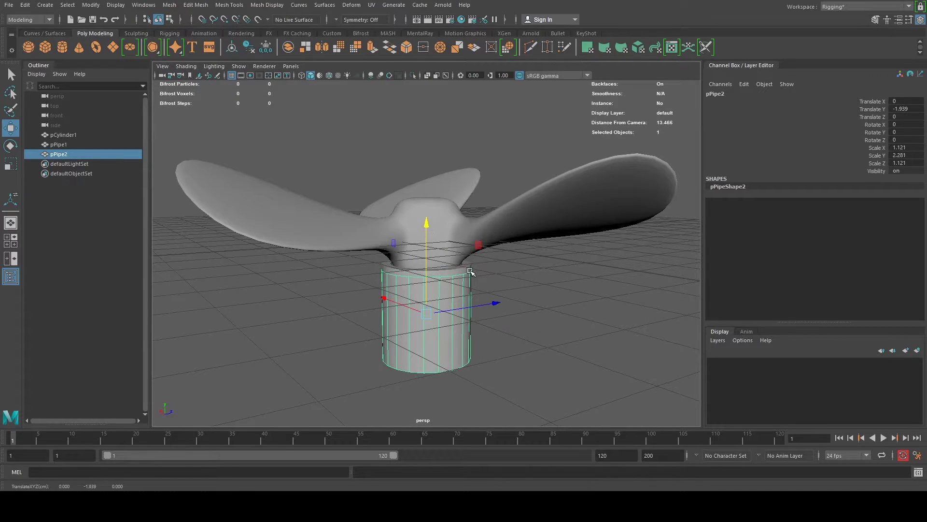
click(454, 261)
drag(425, 222, 422, 129)
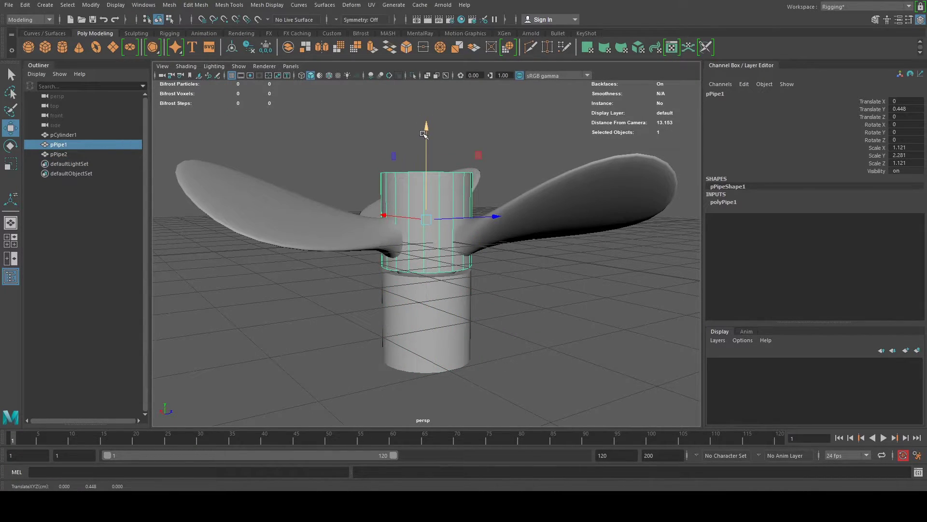
Scale pPipe1 up into a wide duct ring around the propeller blades
key(g)
key(ctrl+z)
key(r)
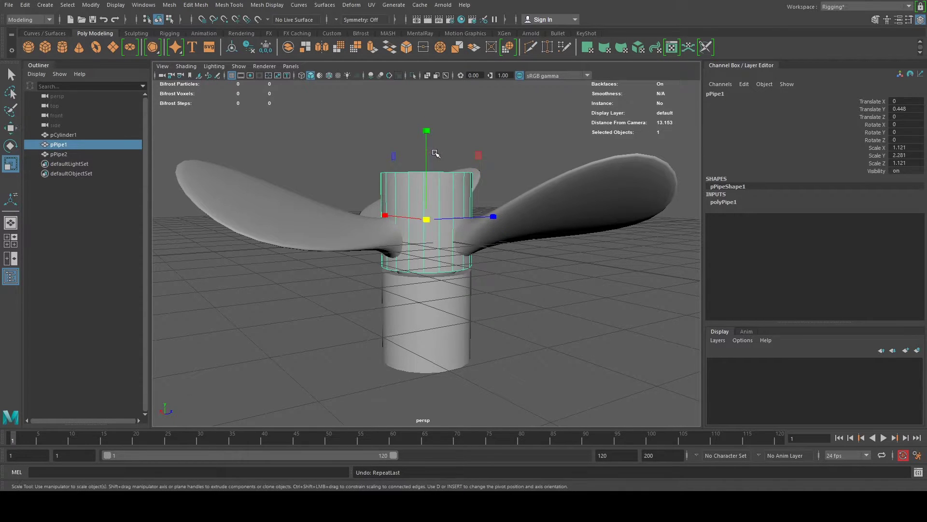
drag(431, 220, 745, 253)
alt+right_drag(746, 253, 561, 222)
alt+drag(560, 222, 423, 204)
drag(435, 243, 475, 256)
alt+drag(476, 257, 486, 227)
Set polyPipe1's Thickness to 0.05 for a thin duct wall
click(724, 202)
click(871, 224)
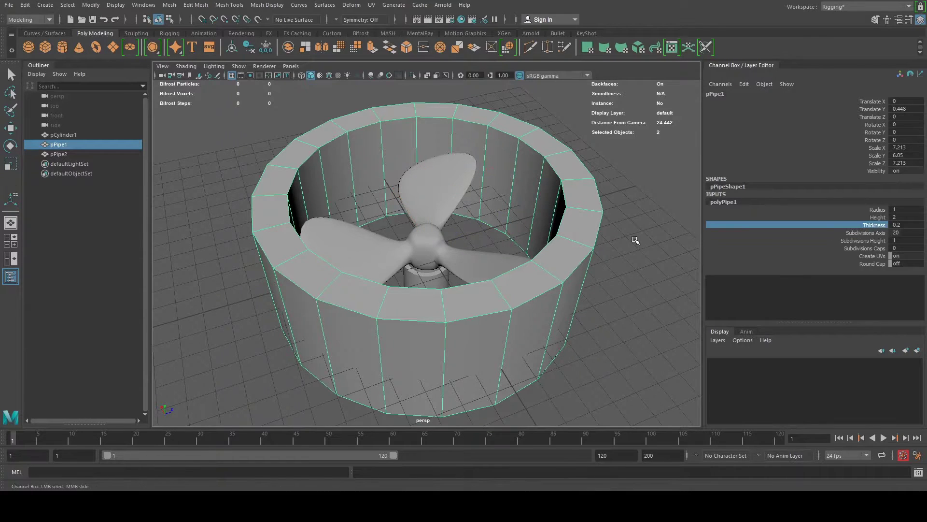
mouse_move(635, 242)
middle_down()
mouse_move(628, 240)
mouse_move(641, 228)
middle_up()
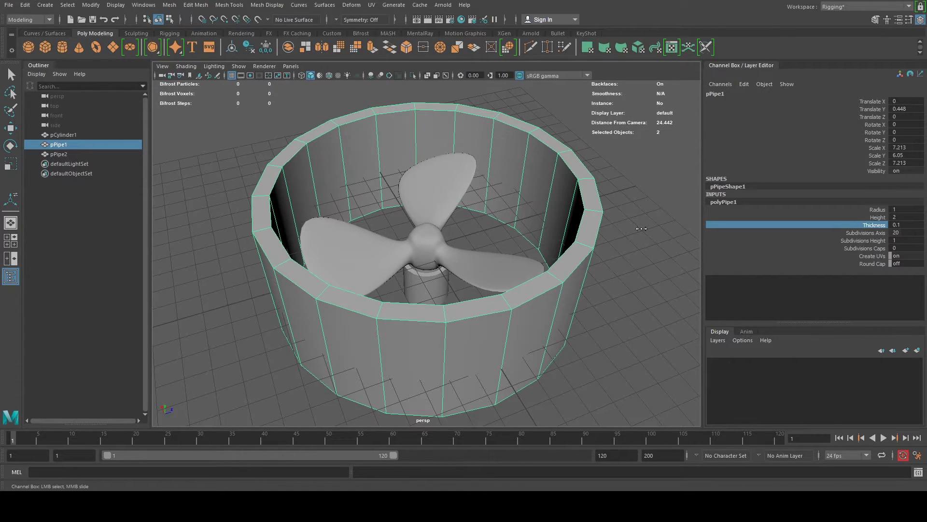
double_click(912, 223)
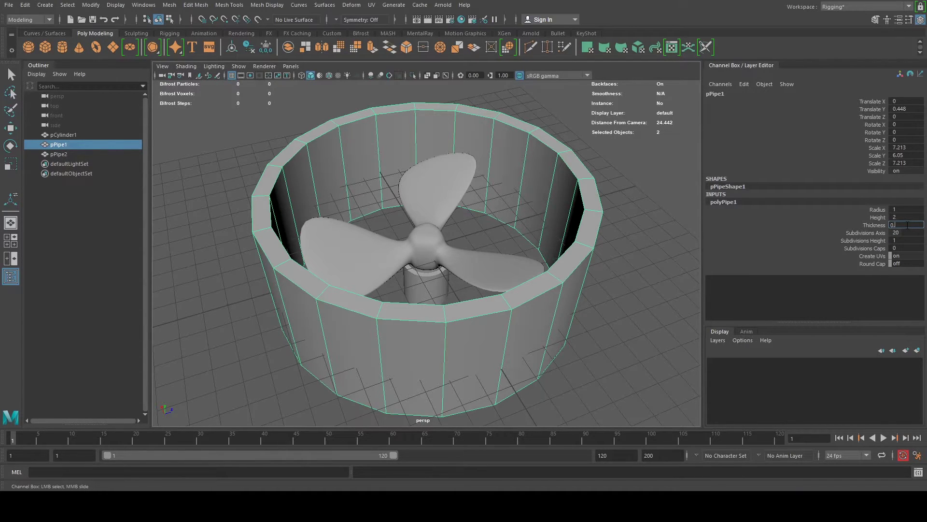
key(Return)
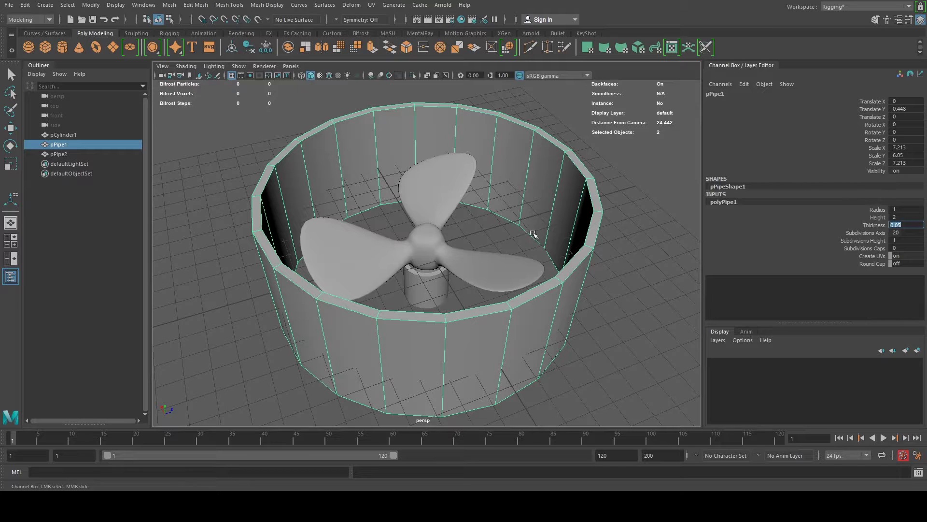
text(3r)
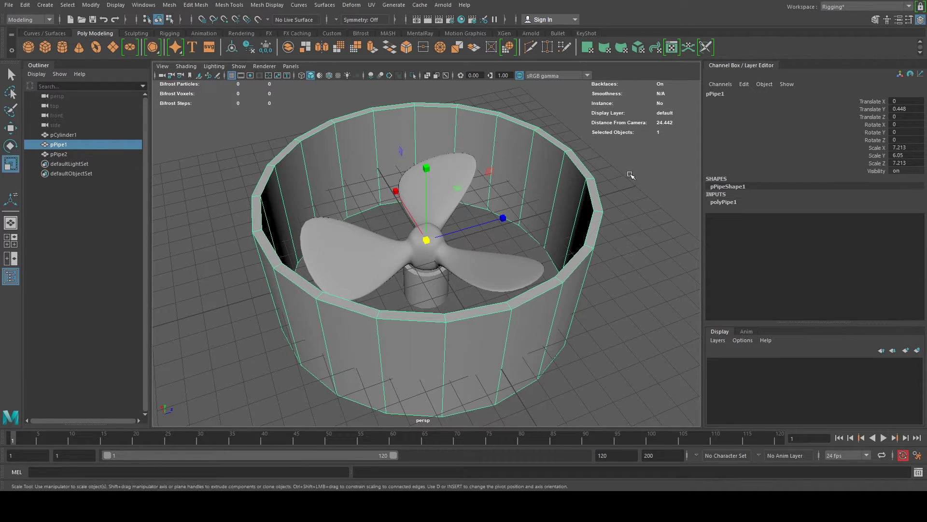
Shrink the duct closer around the blades, then select the shaft pipe pPipe2
click(616, 175)
click(593, 191)
alt+drag(593, 191, 546, 211)
drag(426, 247, 392, 260)
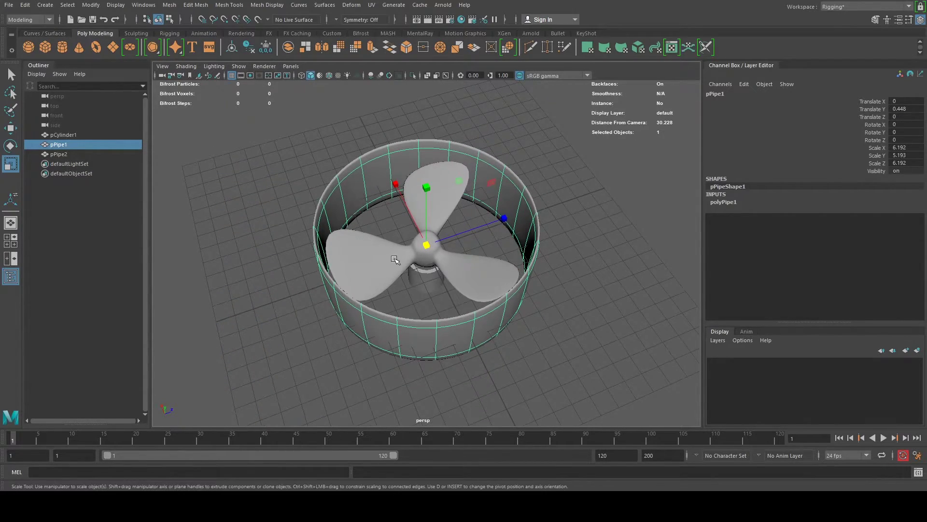
click(611, 192)
alt+drag(420, 290, 396, 290)
click(410, 278)
Group the hub, duct and shaft pipe as group1 and center its pivot
drag(324, 174, 532, 353)
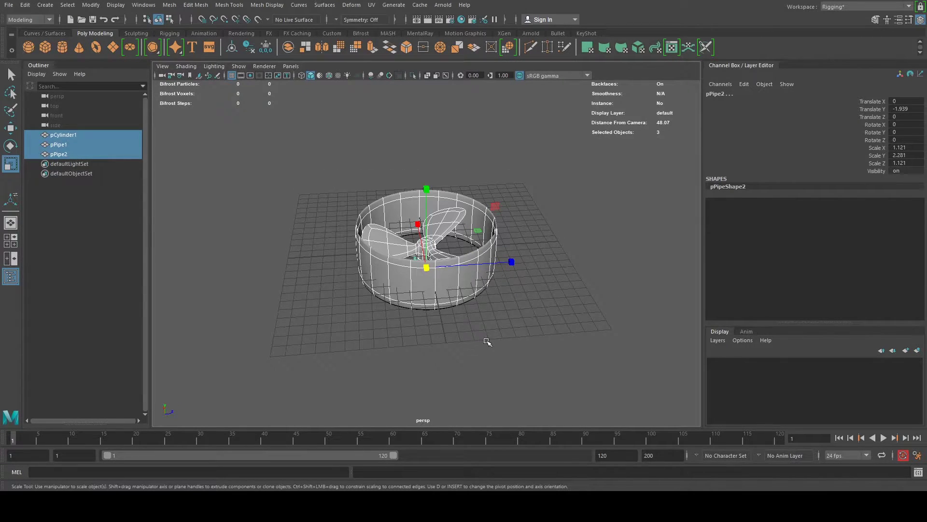
key(ctrl+g)
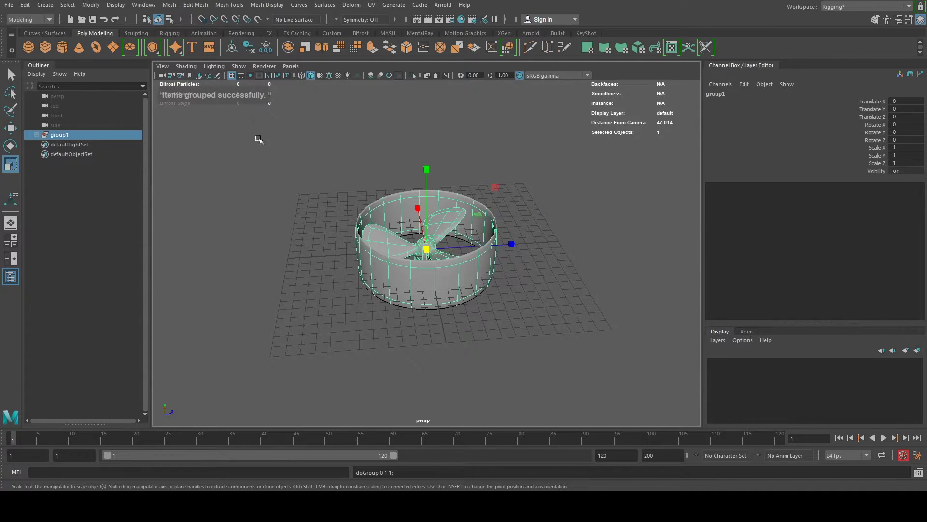
click(90, 5)
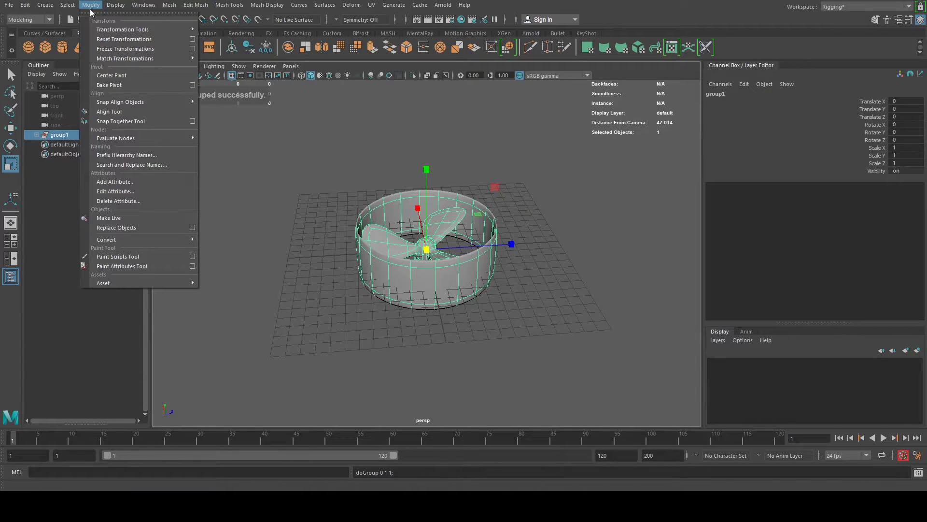
click(114, 76)
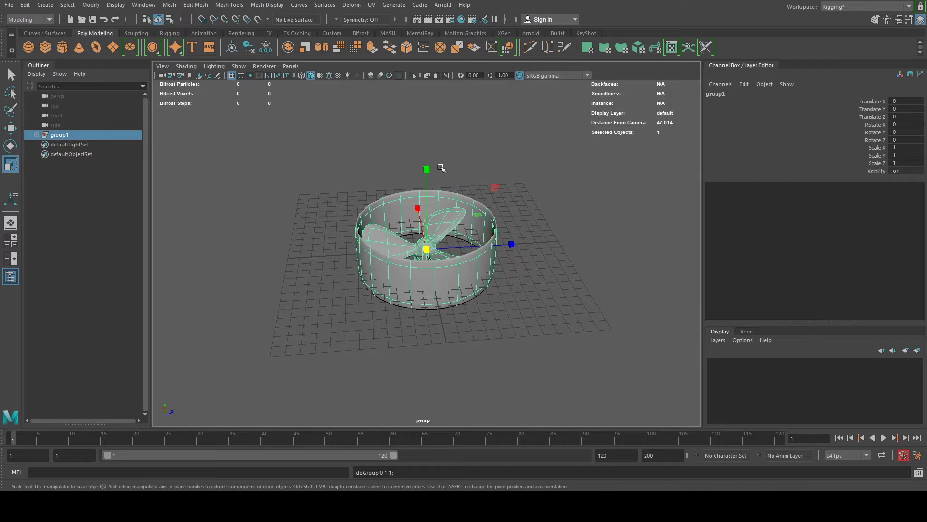
Rotate group1 to exactly -90 on Rotate X, standing the fan upright
key(e)
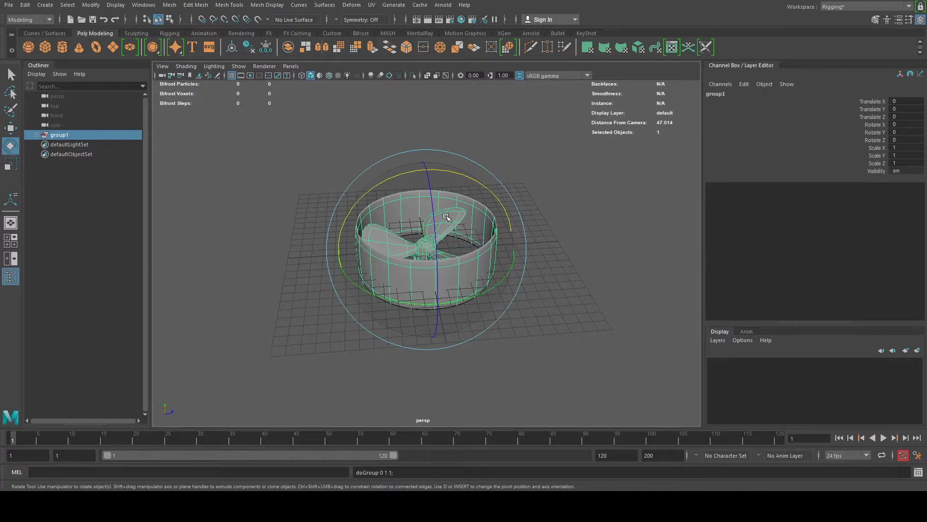
alt+drag(414, 197, 415, 178)
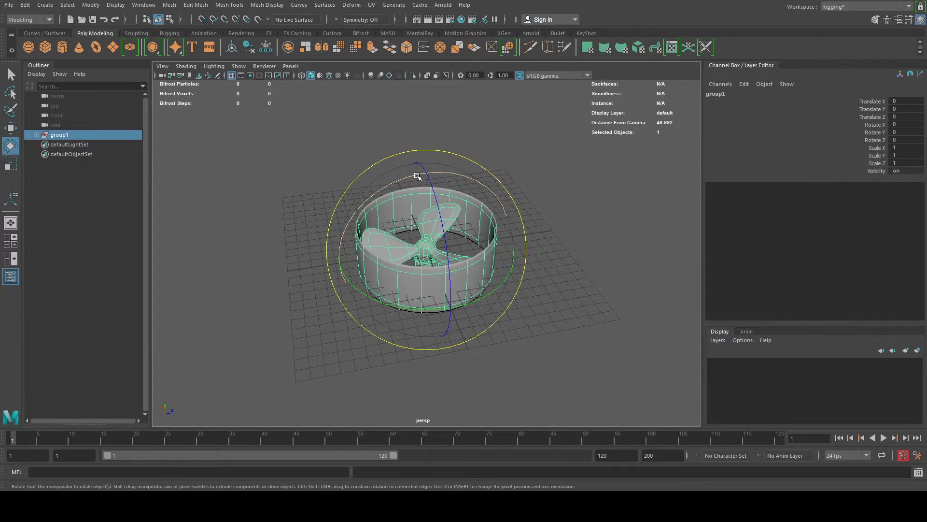
drag(418, 176, 363, 284)
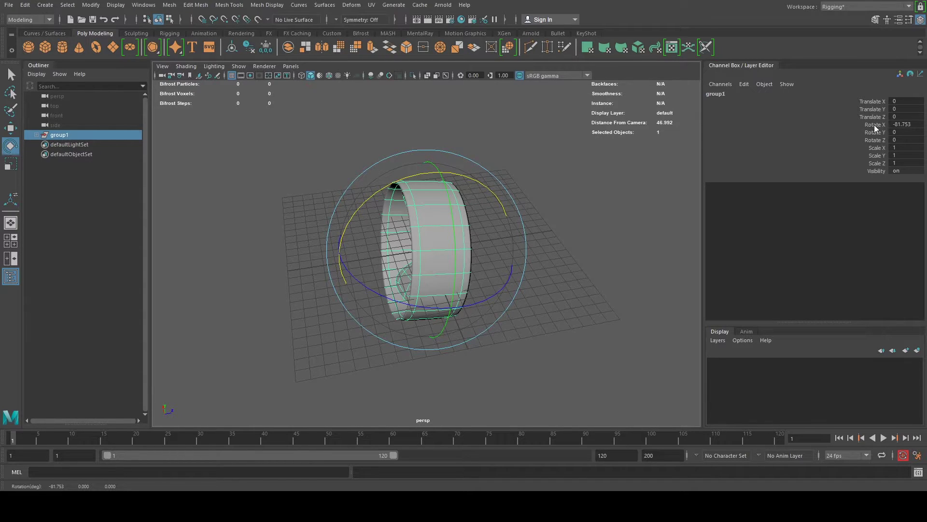
click(896, 124)
text(-90)
key(Return)
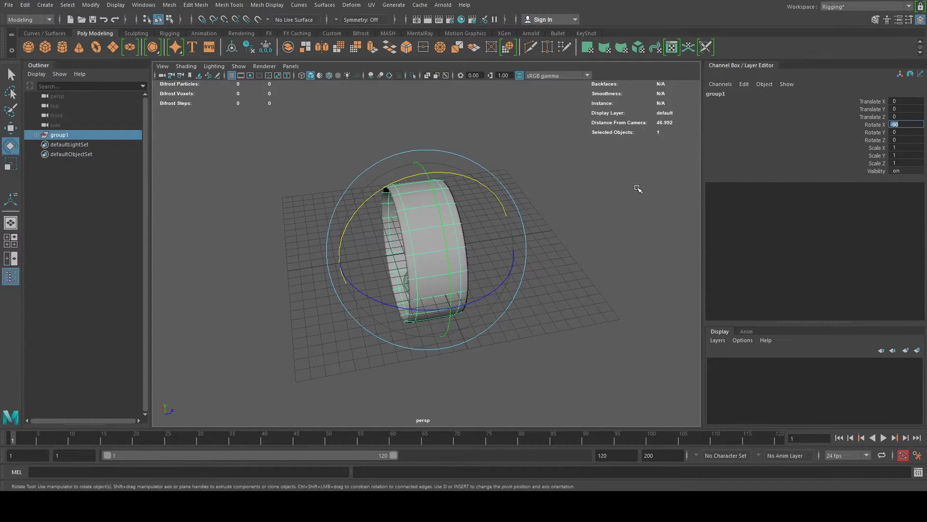
alt+drag(534, 341, 606, 296)
click(546, 228)
click(500, 231)
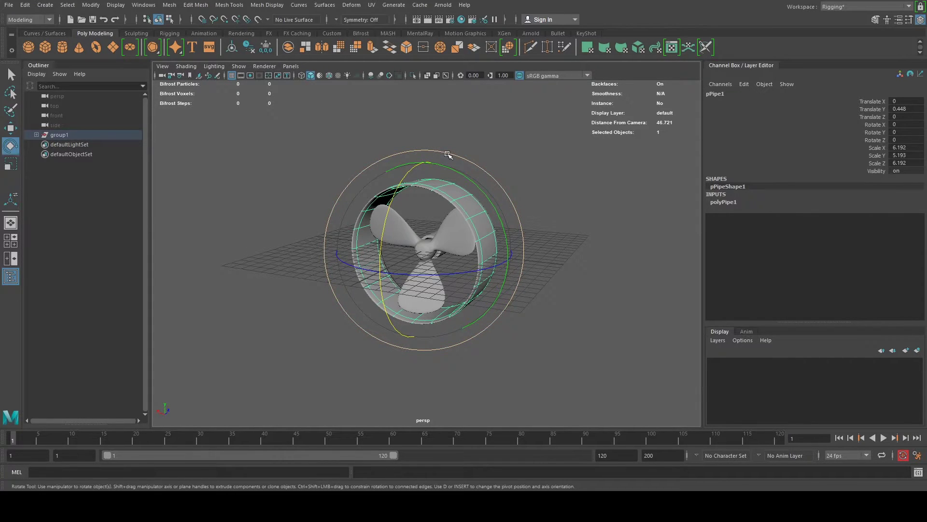
key(Up)
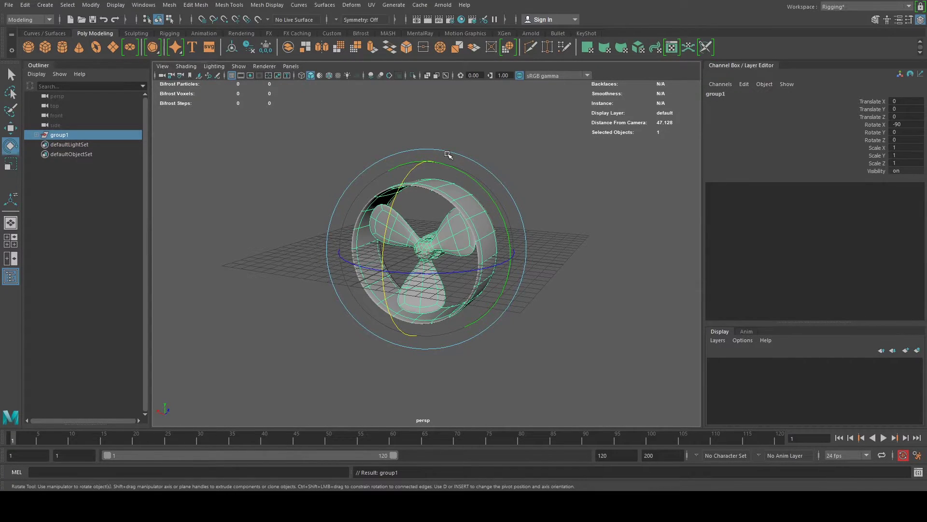
Move group1 upward above the grid
key(w)
drag(428, 164, 428, 92)
click(564, 213)
alt+drag(564, 212, 420, 232)
scroll(516, 275, up, 4)
scroll(383, 285, up, 4)
scroll(348, 275, up, 2)
Slide the shaft pipe pPipe2 along its axis and select its end-ring vertices
click(351, 286)
click(415, 249)
drag(479, 254, 385, 261)
right_drag(333, 233, 284, 211)
alt+drag(284, 212, 441, 271)
drag(569, 381, 500, 184)
mouse_move(563, 277)
alt+mouse_down()
mouse_move(523, 281)
mouse_move(679, 300)
mouse_move(554, 279)
alt+mouse_up()
Scale the shaft pipe's end-ring vertices outward to lengthen pPipe2
key(r)
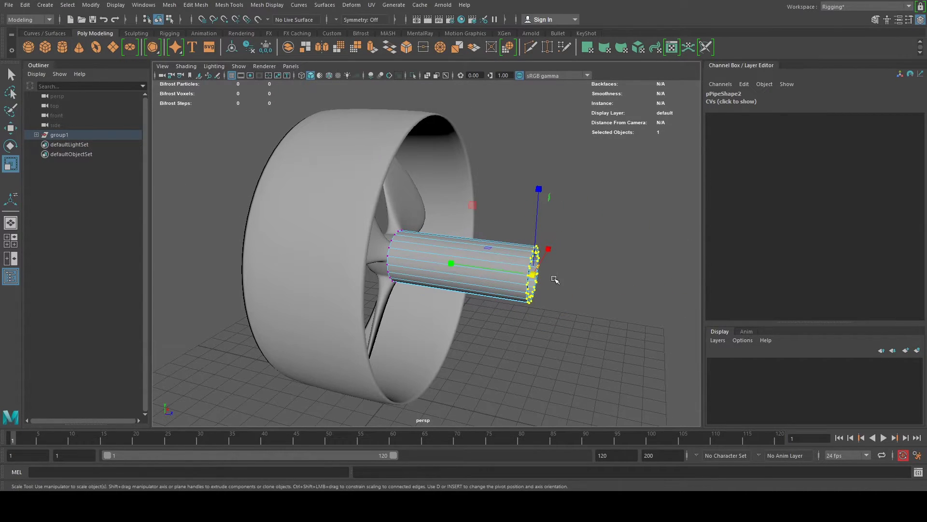
click(575, 292)
right_drag(512, 215, 553, 210)
click(507, 269)
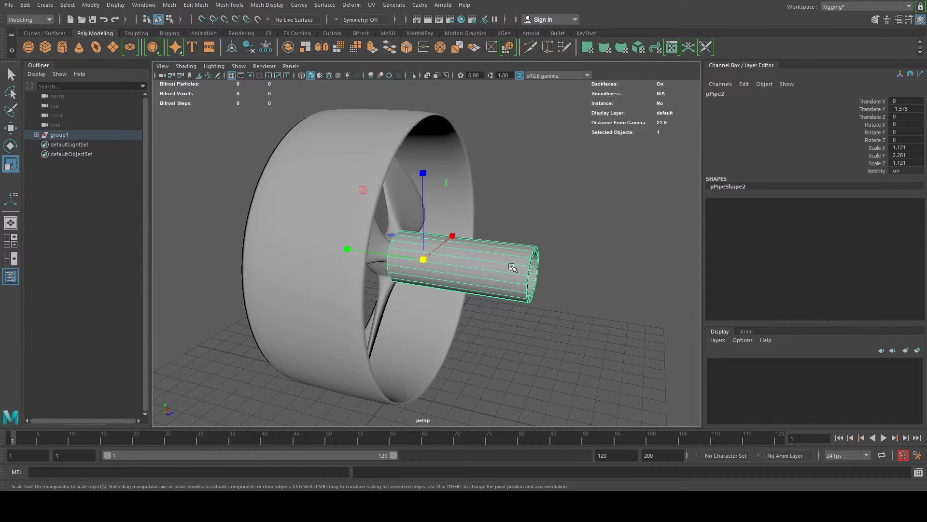
right_drag(513, 266, 472, 219)
drag(506, 219, 489, 290)
scroll(513, 289, up, 5)
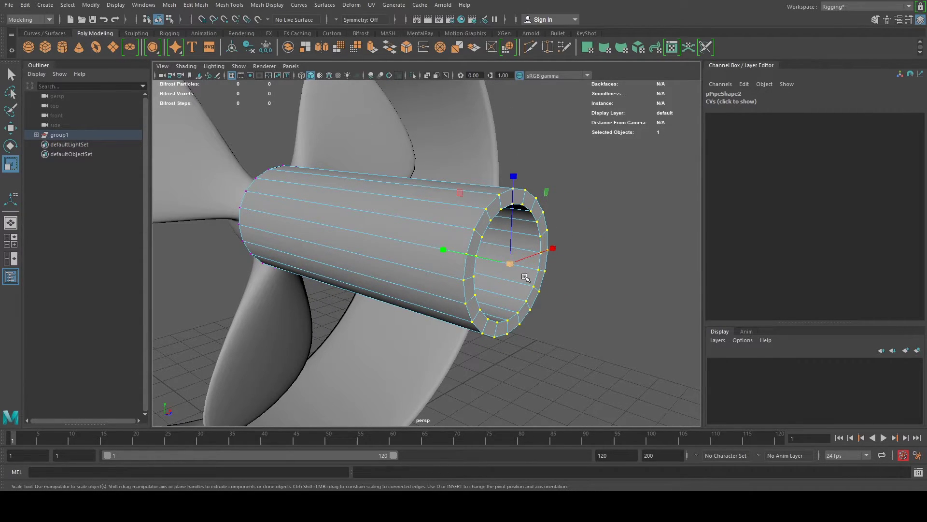
alt+drag(567, 290, 408, 295)
scroll(403, 298, down, 3)
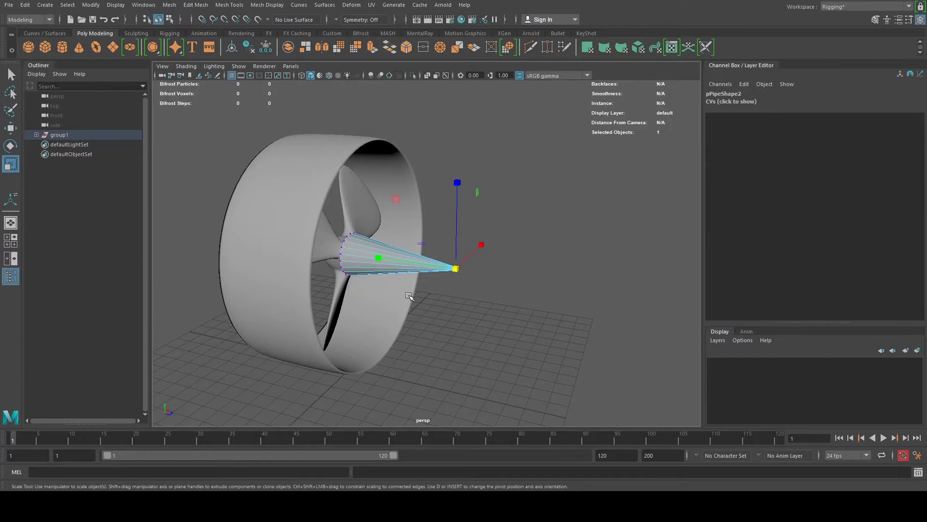
Return to object mode and undo three edits, restoring the short shaft stub
click(533, 227)
alt+drag(533, 227, 435, 305)
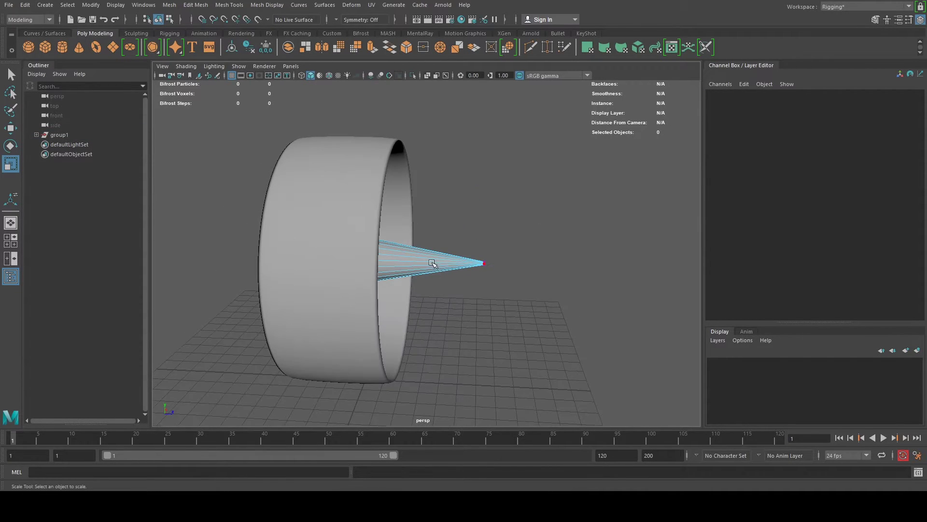
right_drag(434, 263, 479, 200)
alt+drag(454, 242, 478, 298)
click(477, 299)
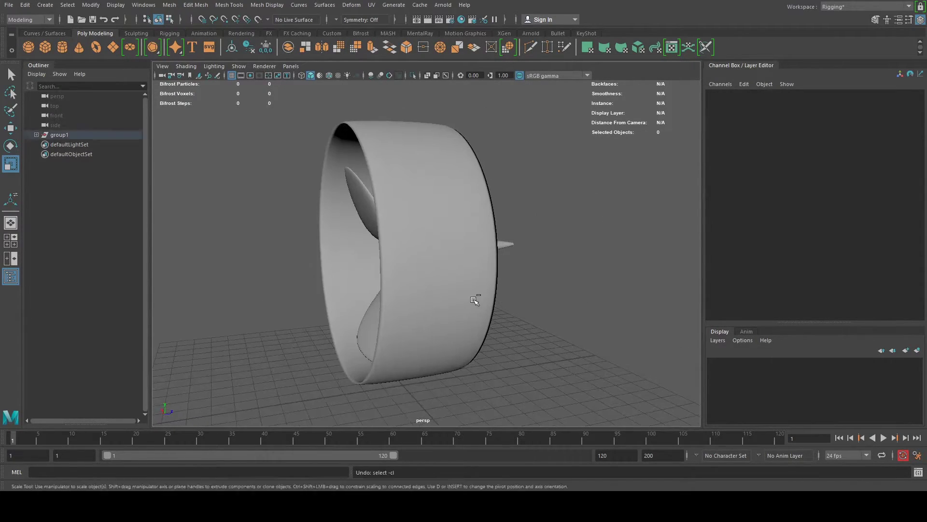
key(ctrl+z)
key(ctrl+z)
key(ctrl+z)
key(ctrl+z)
key(ctrl+z)
key(ctrl+z)
key(ctrl+z)
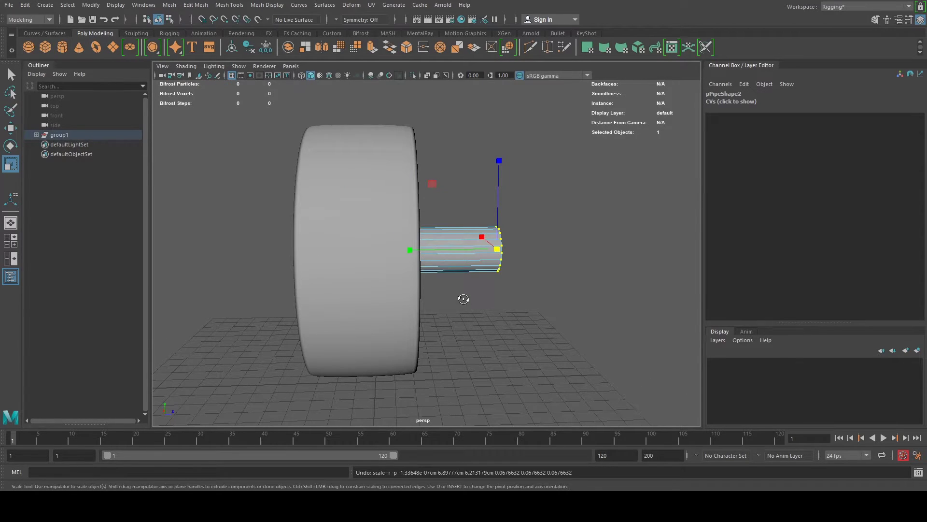
key(ctrl+z)
key(ctrl+z)
key(ctrl+z)
key(ctrl+z)
key(ctrl+z)
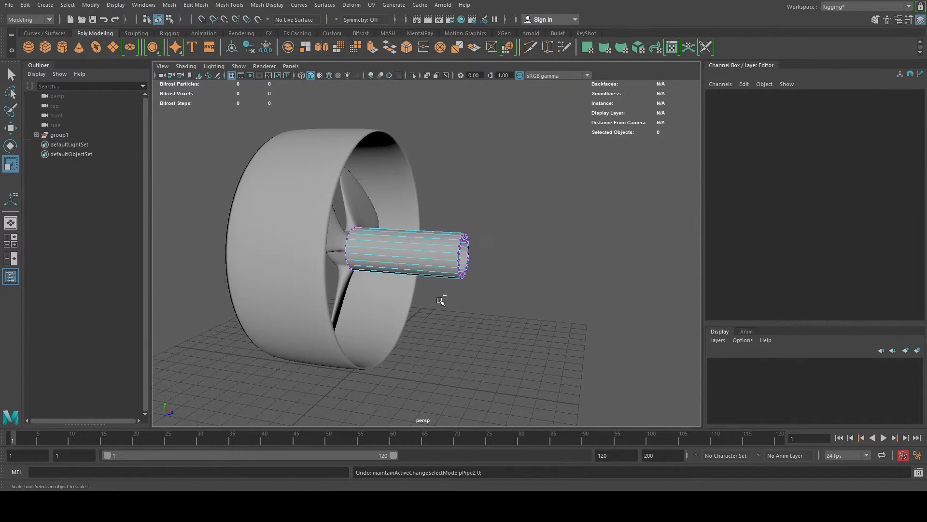
key(ctrl+z)
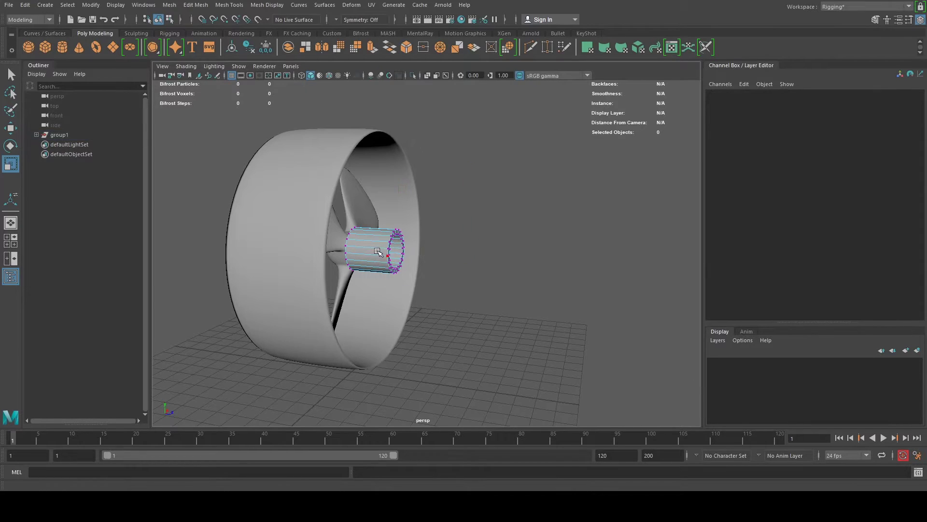
right_drag(377, 212, 407, 207)
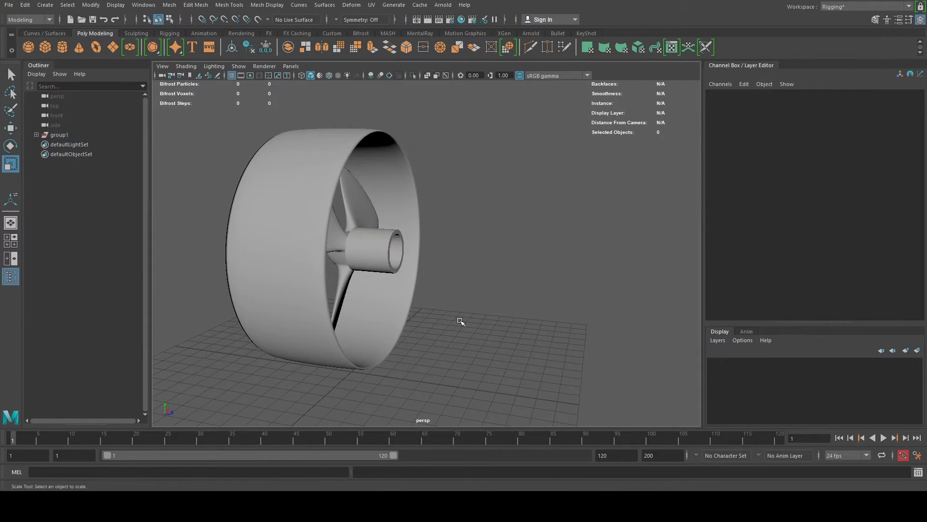
alt+drag(463, 321, 439, 320)
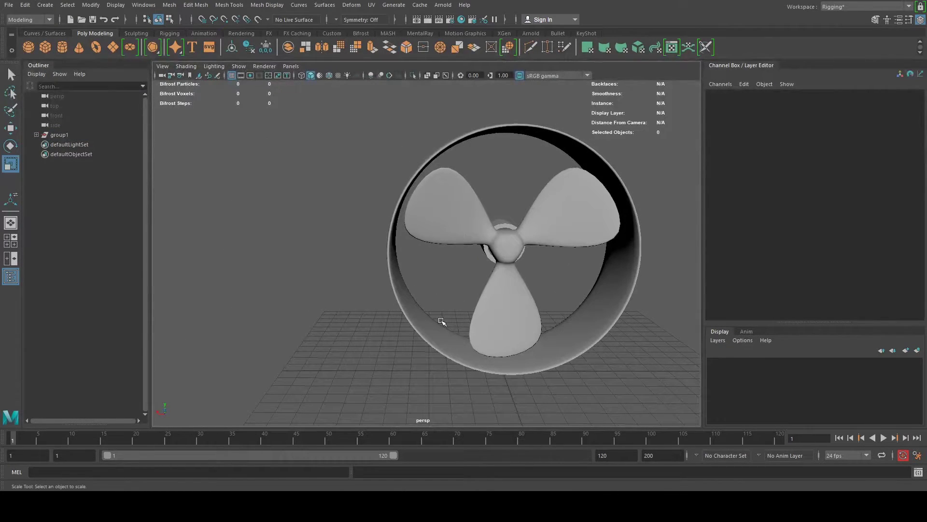
alt+drag(497, 331, 467, 303)
Select the propeller and preview the current animation playback
click(478, 260)
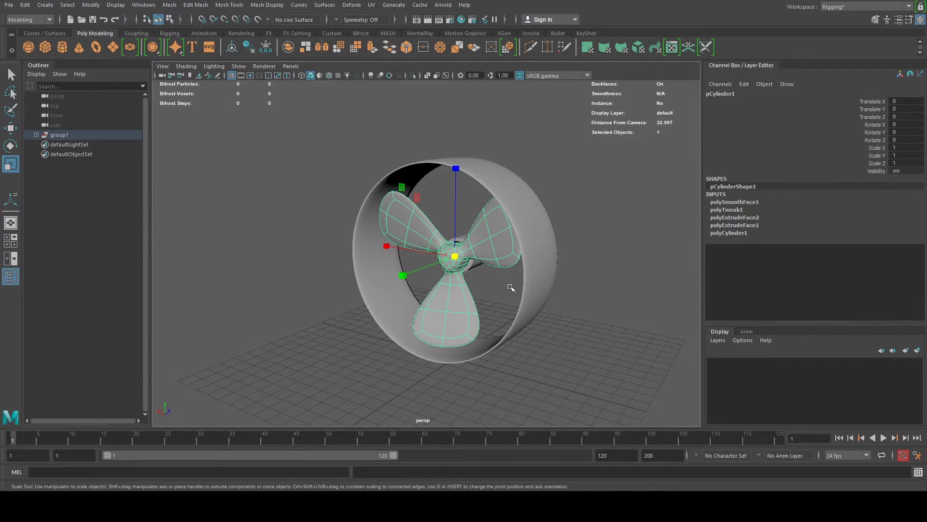
alt+drag(485, 295, 499, 278)
click(572, 358)
click(530, 234)
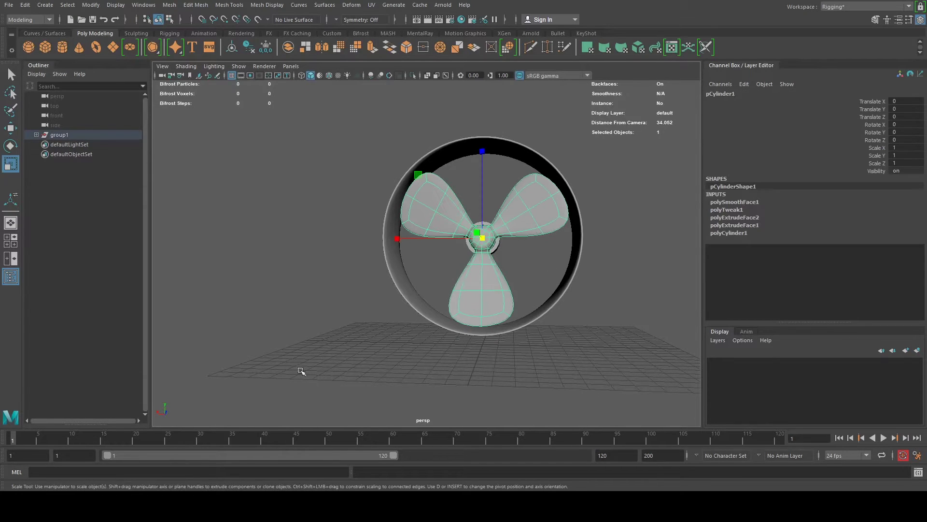
key(alt+v)
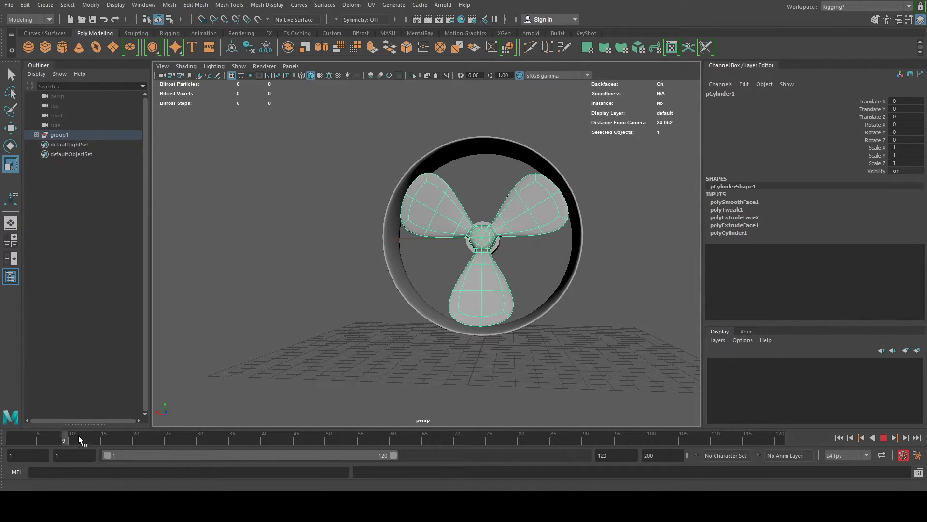
click(20, 441)
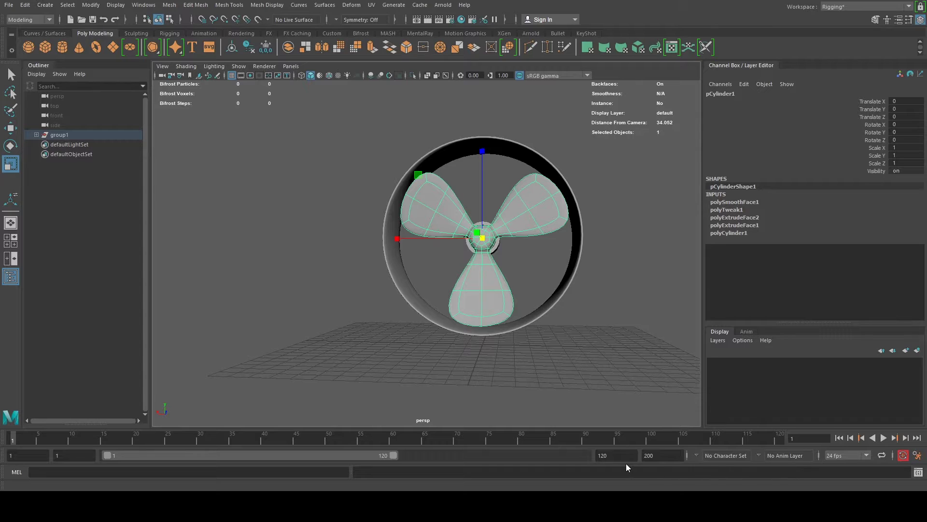
key(alt+v)
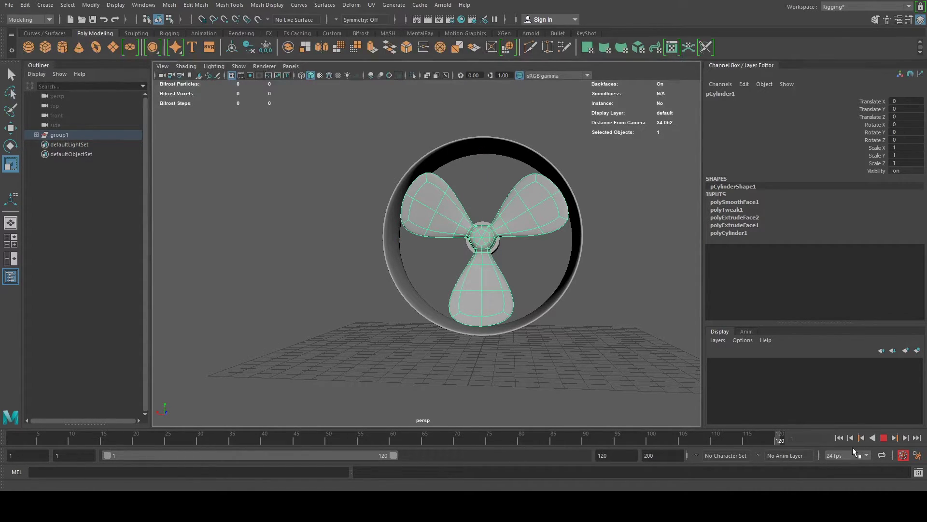
click(12, 440)
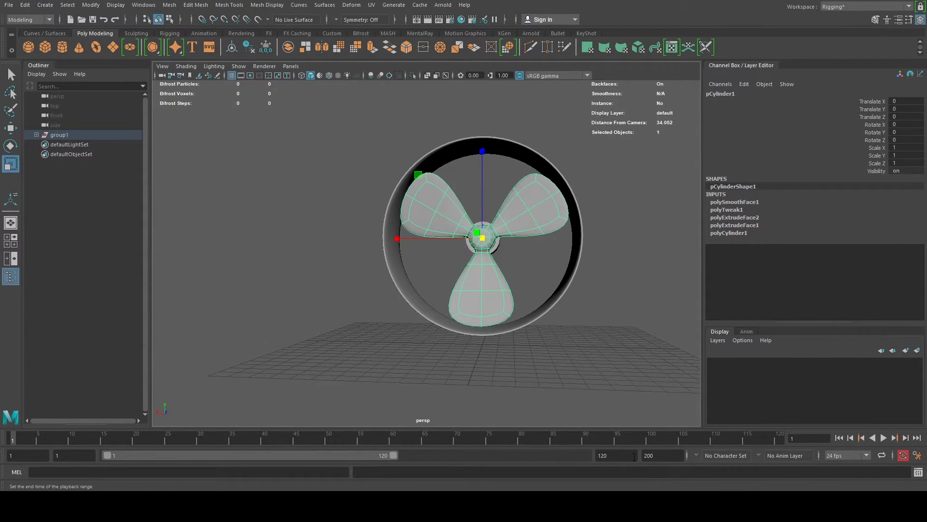
Set the playback end time to 500 and scrub through the longer range
double_click(616, 457)
text(500)
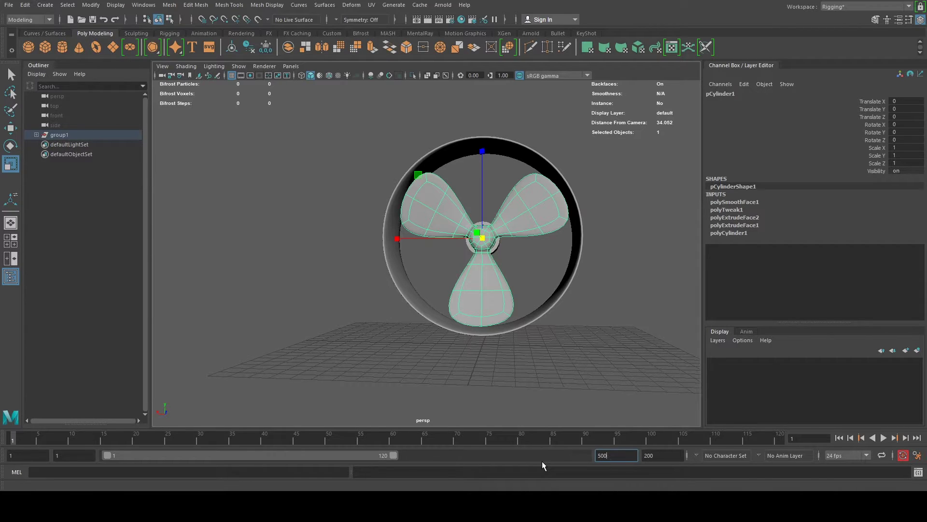
key(Return)
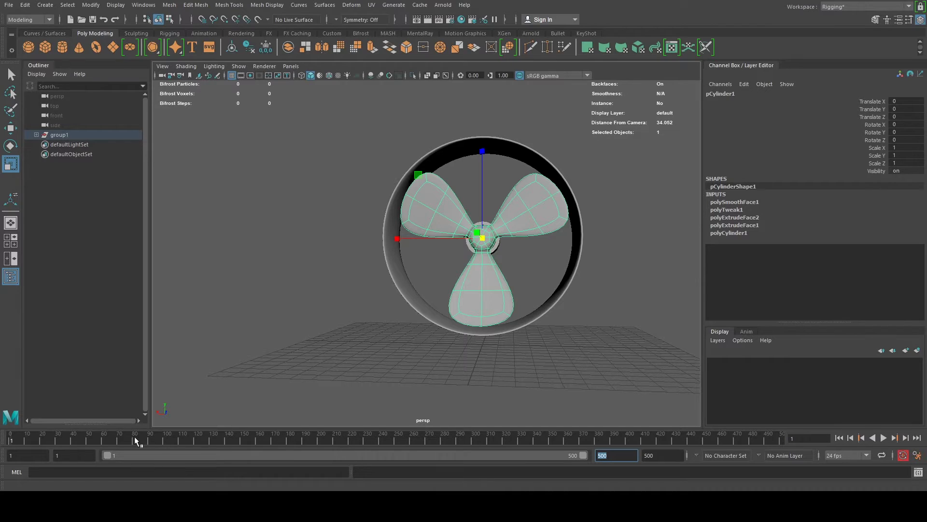
key(alt+v)
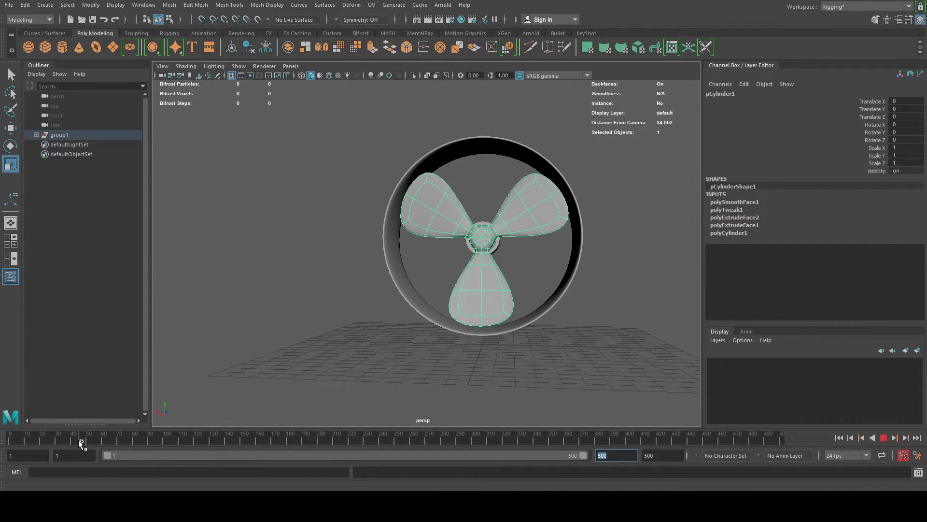
drag(78, 439, 486, 456)
drag(771, 447, 615, 455)
drag(494, 449, 759, 439)
key(Escape)
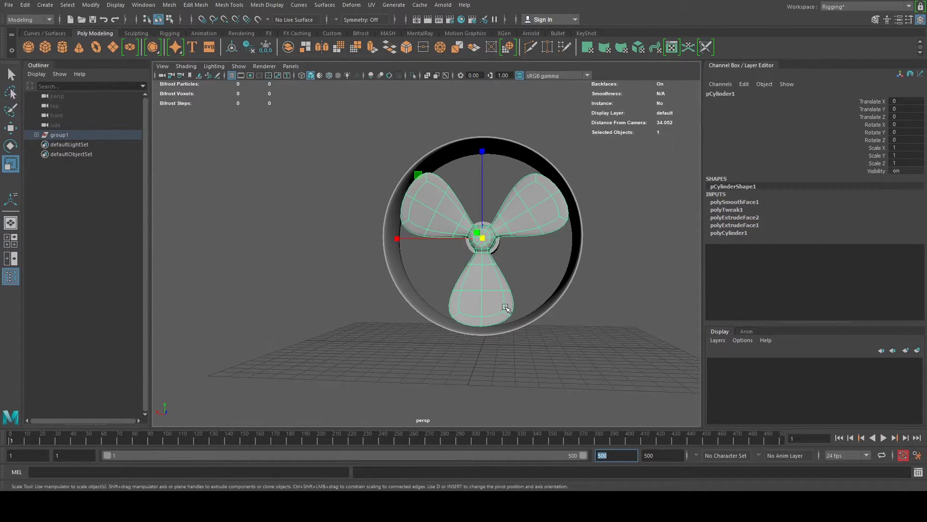
click(541, 297)
Freeze transformations on the hub, duct and shaft pipe, then select the propeller
click(527, 235)
drag(328, 134, 624, 346)
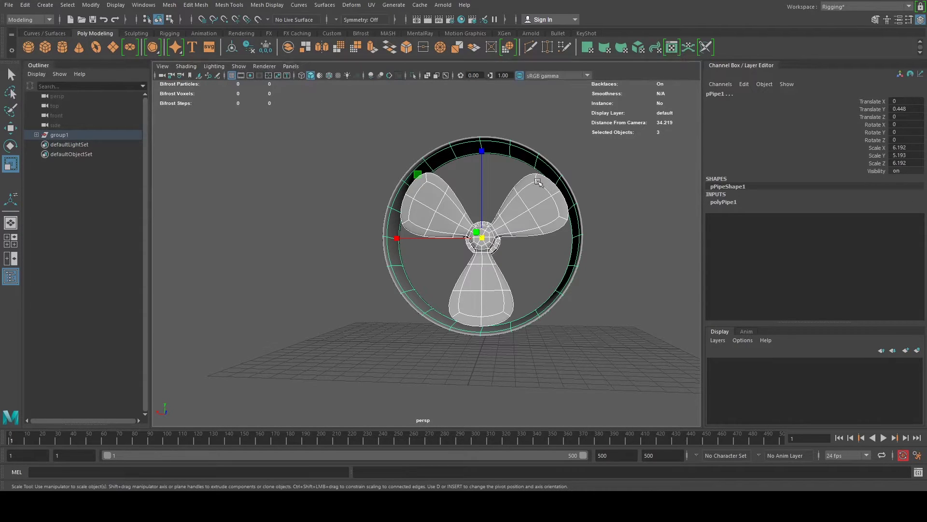
drag(359, 132, 562, 294)
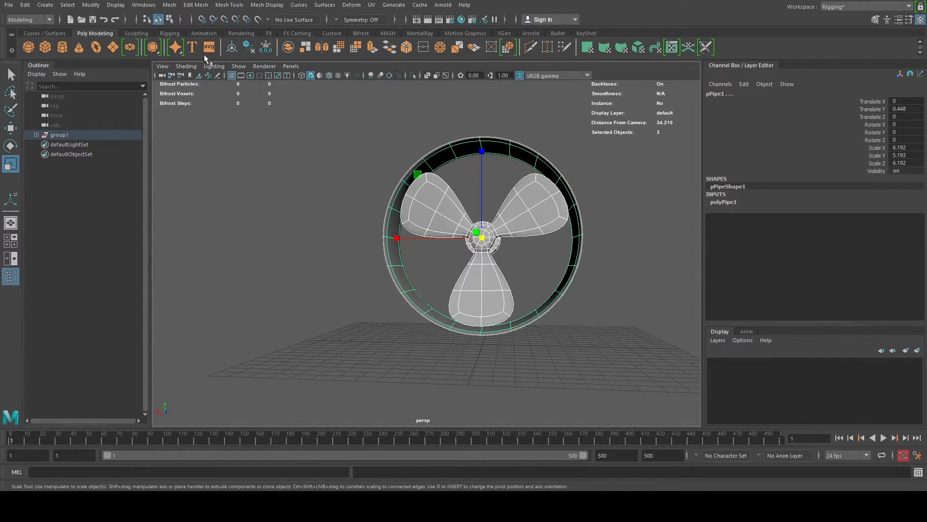
click(96, 7)
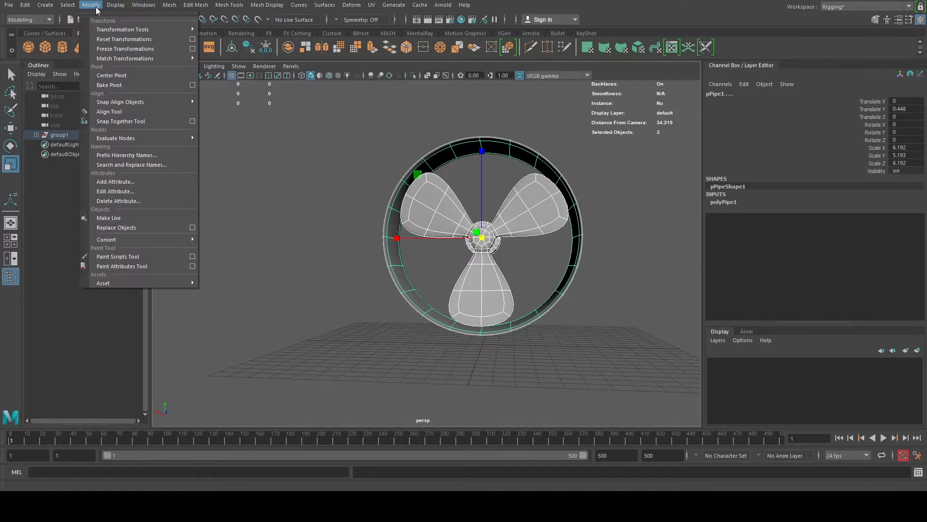
click(116, 49)
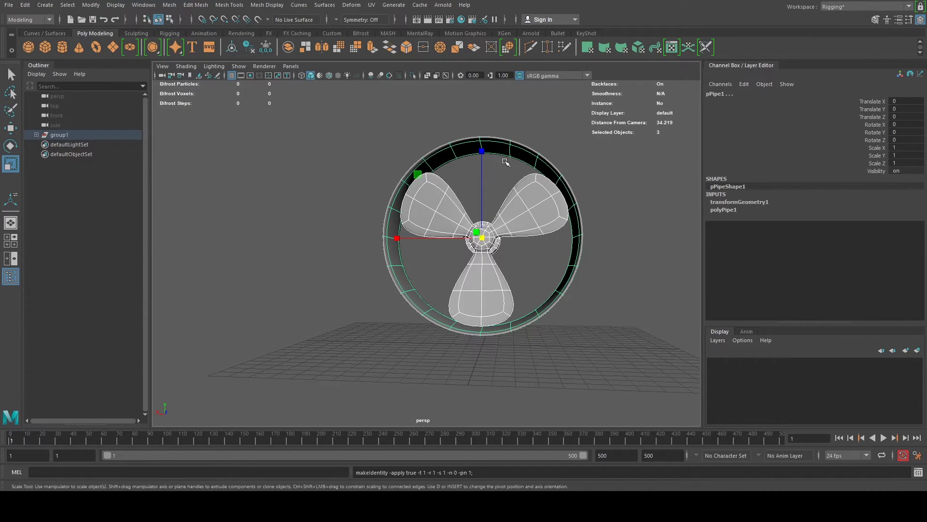
click(554, 166)
click(537, 200)
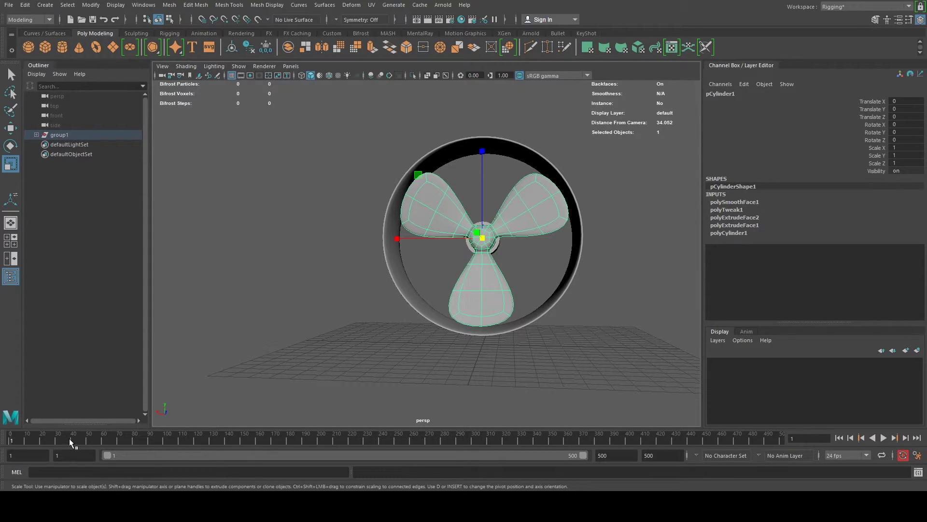
Spin pCylinder1 about Y with the Rotate tool, ending at Rotate Y 966.839
key(alt+v)
key(alt+v)
alt+drag(427, 269, 465, 277)
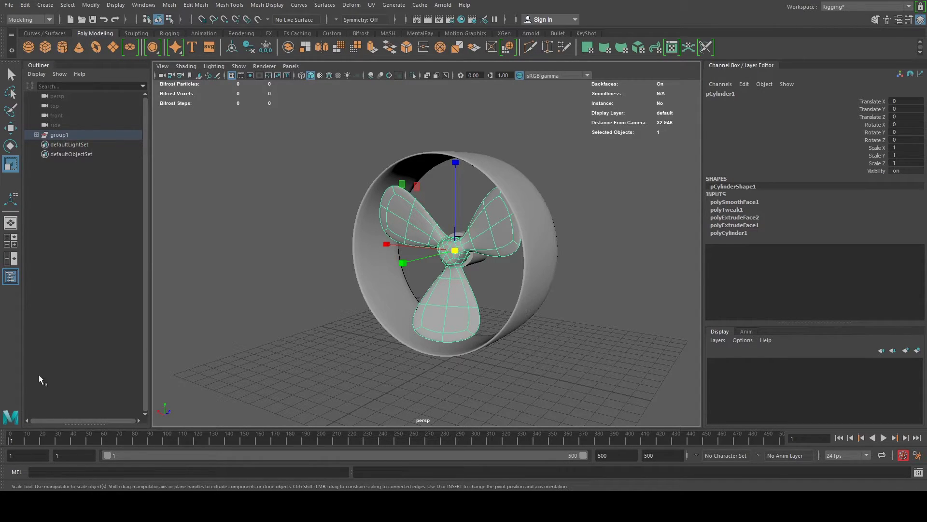
key(alt+v)
key(alt+v)
key(e)
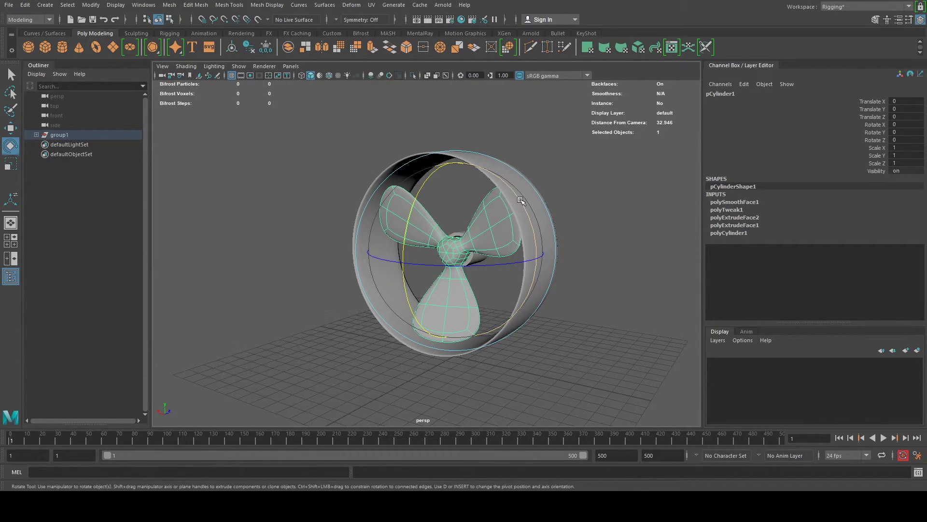
alt+drag(520, 200, 493, 232)
drag(525, 290, 451, 94)
drag(240, 357, 454, 81)
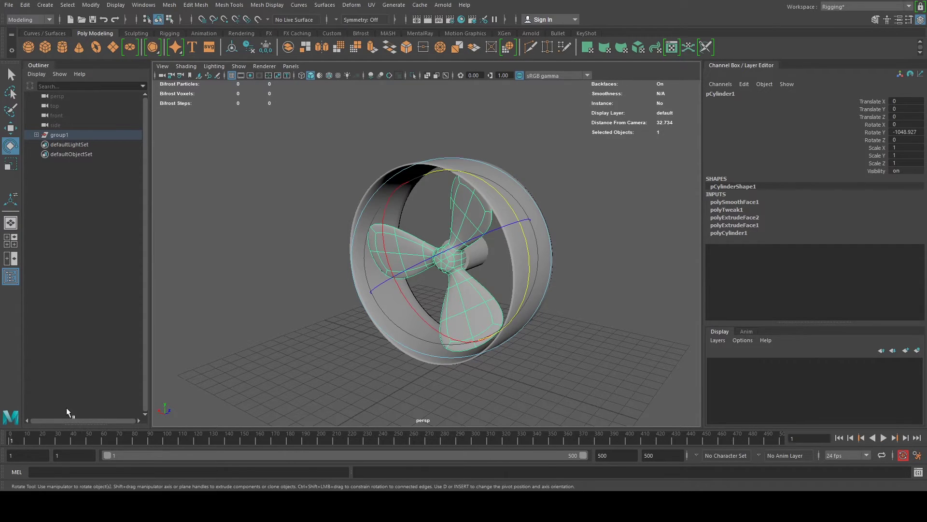
drag(513, 213, 316, 290)
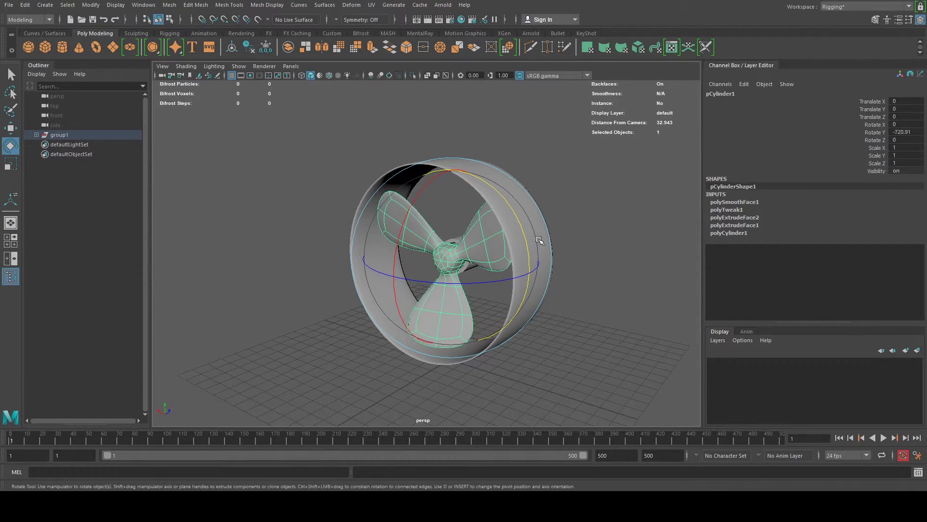
drag(481, 178, 401, 362)
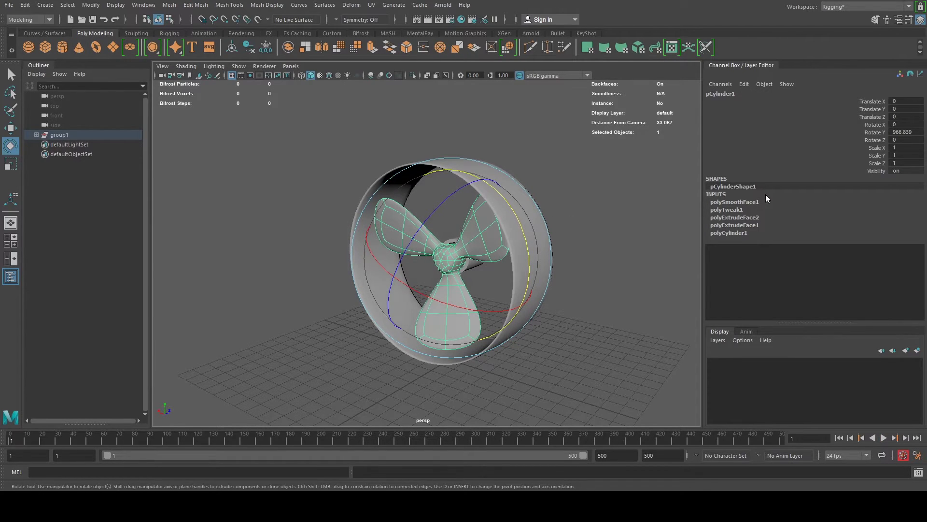
Set Rotate Y to 0 and key it at frame 1
double_click(909, 132)
text(0)
key(Return)
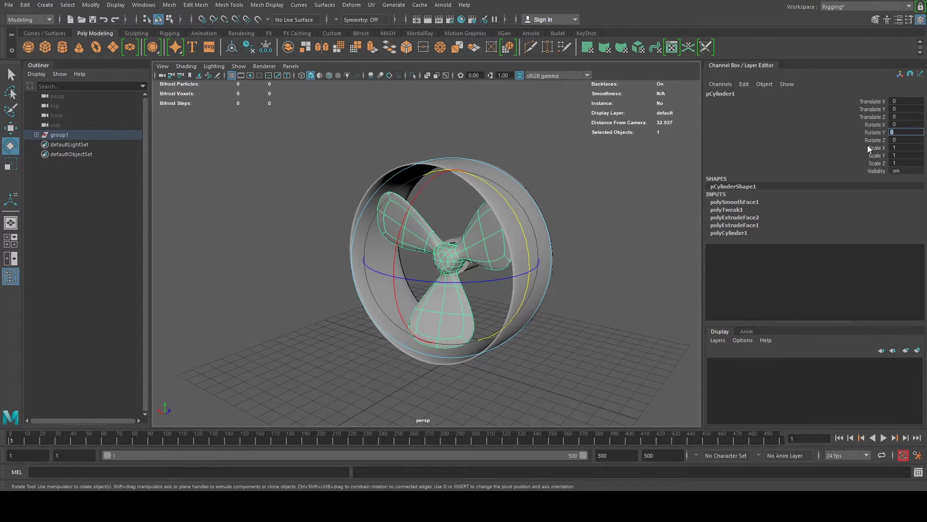
right_click(879, 131)
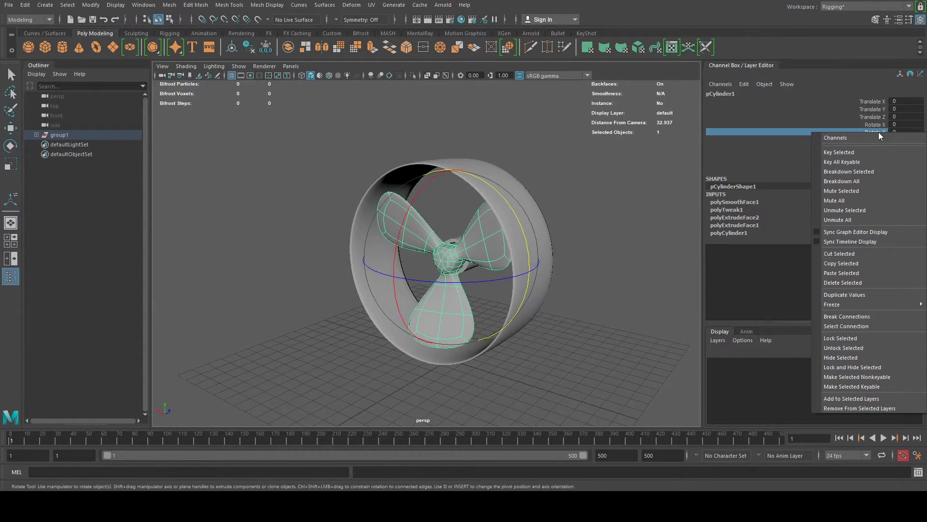
click(843, 151)
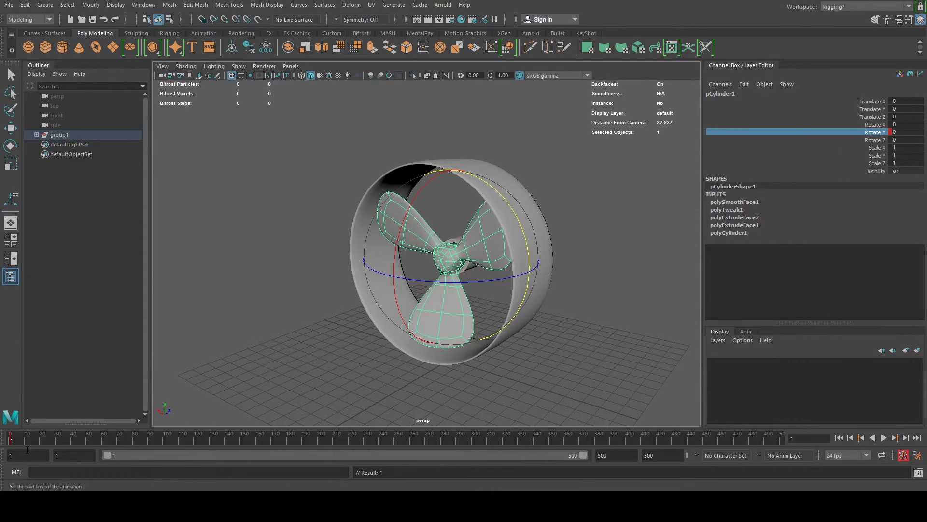
At frame 100 enter Rotate Y 5000, then rewind and play the spin
key(alt+v)
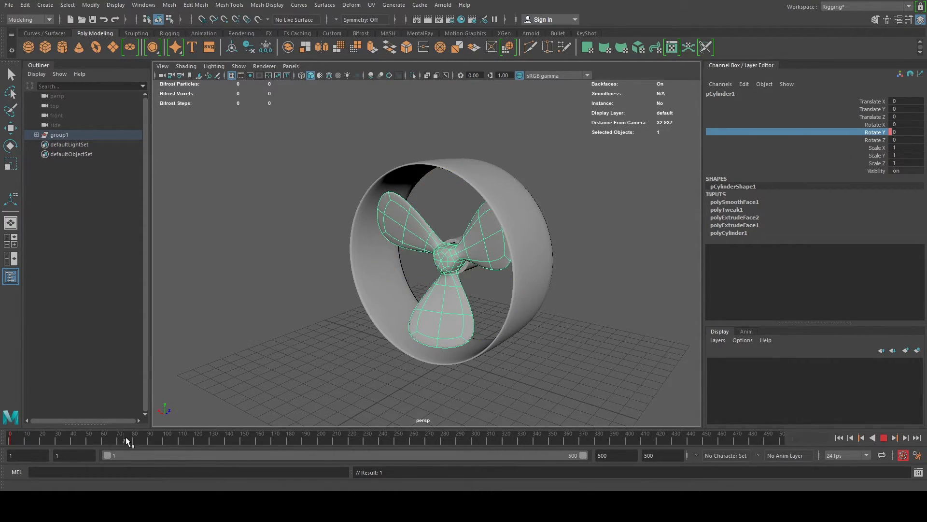
click(166, 439)
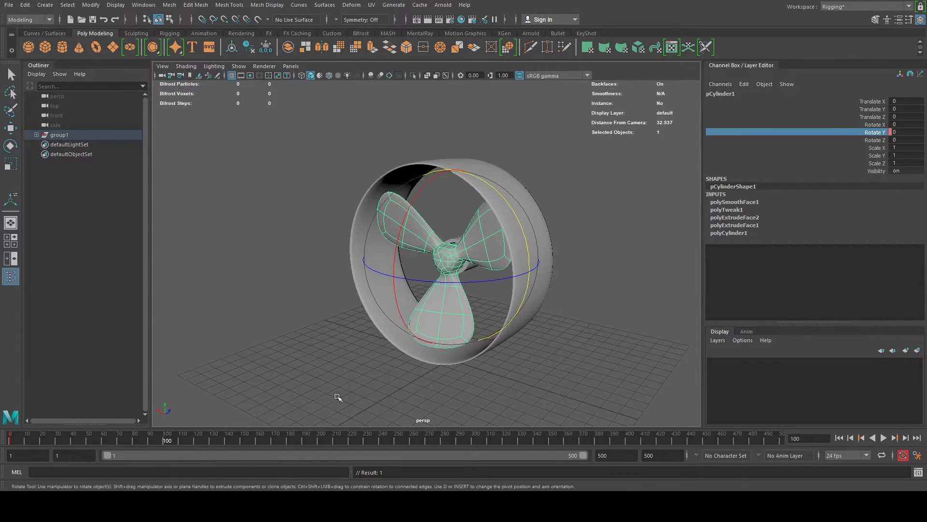
double_click(895, 131)
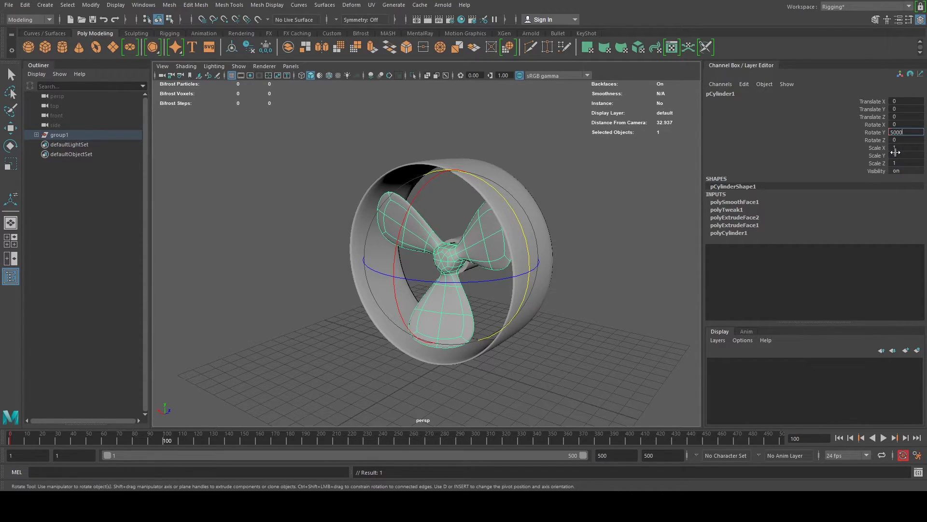
text(5000)
key(Return)
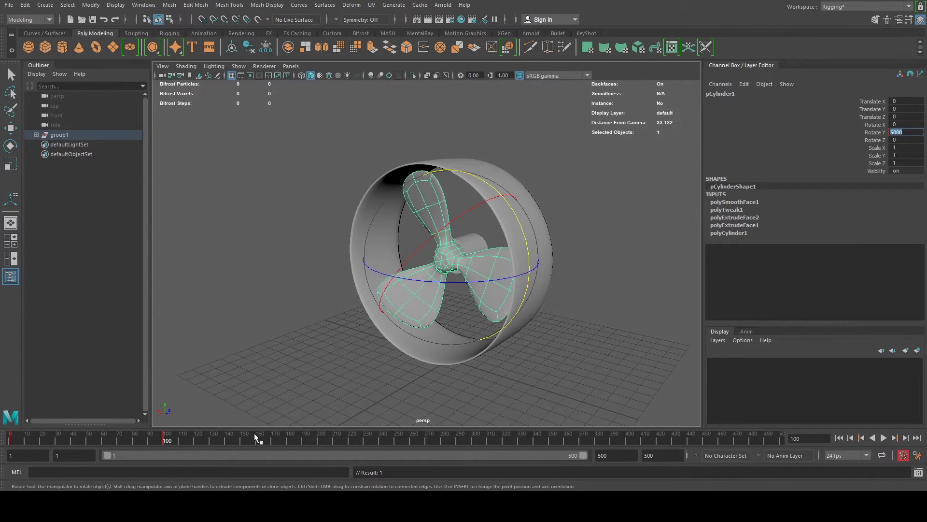
drag(160, 442, 12, 440)
click(883, 438)
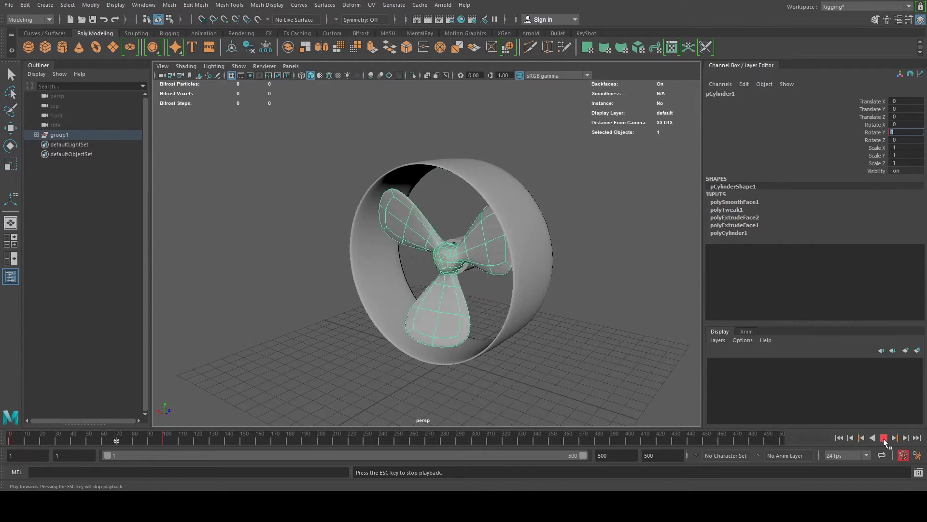
click(883, 437)
Commit Rotate Y 2500 at frame 100 and play back to check the spin
key(e)
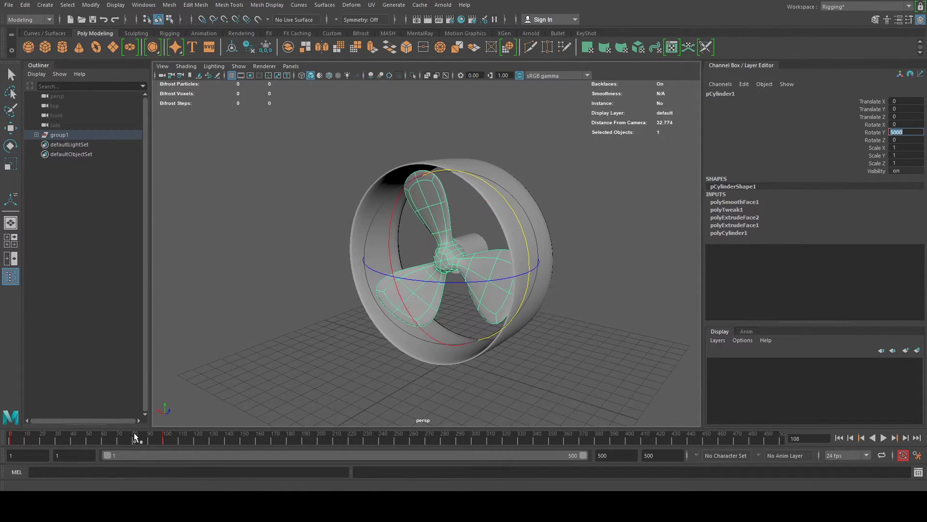
drag(167, 439, 167, 442)
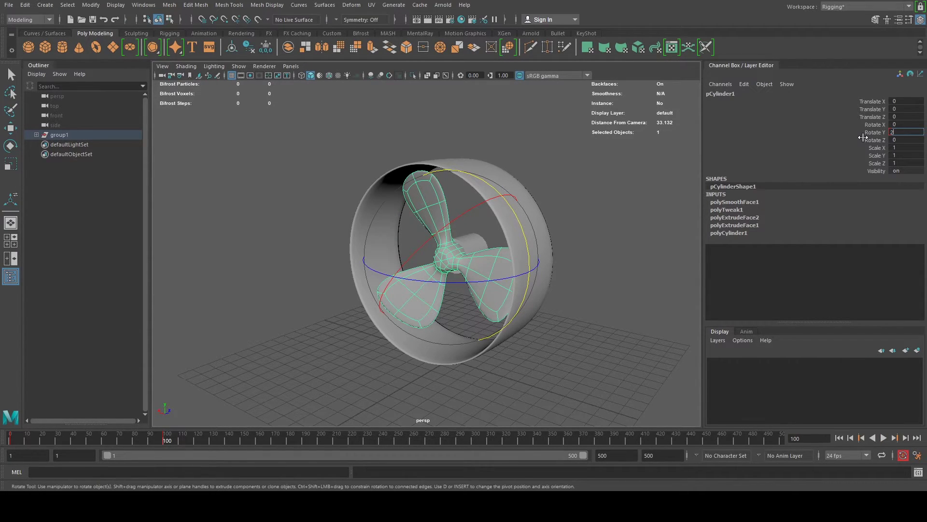
key(Return)
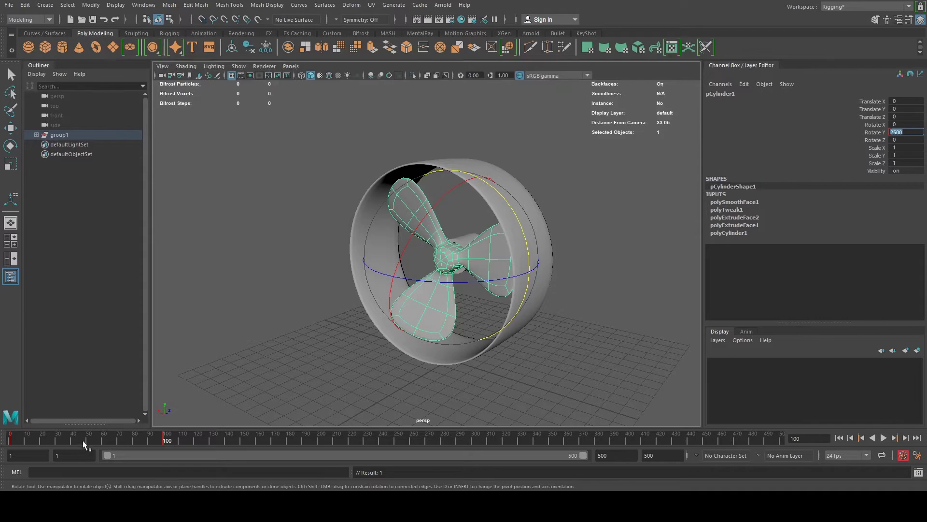
drag(82, 439, 11, 439)
click(884, 438)
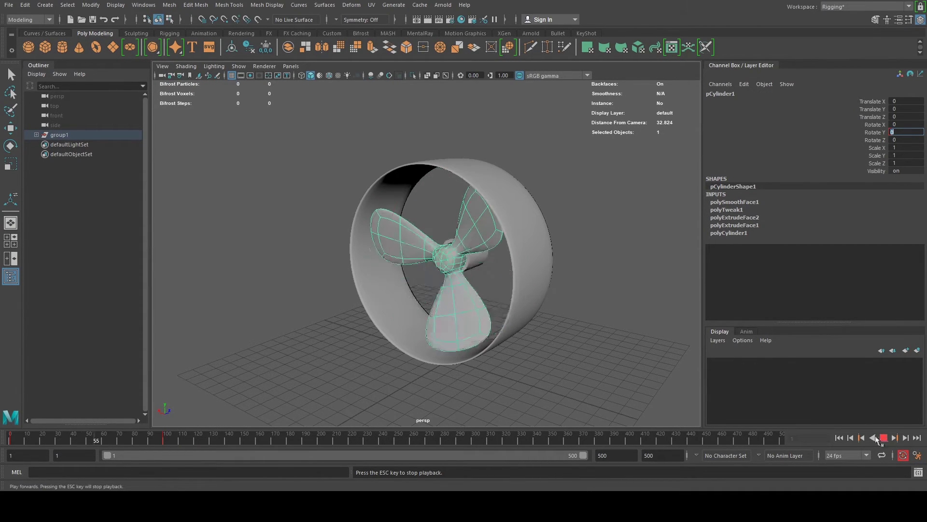
click(62, 441)
drag(61, 440, 10, 440)
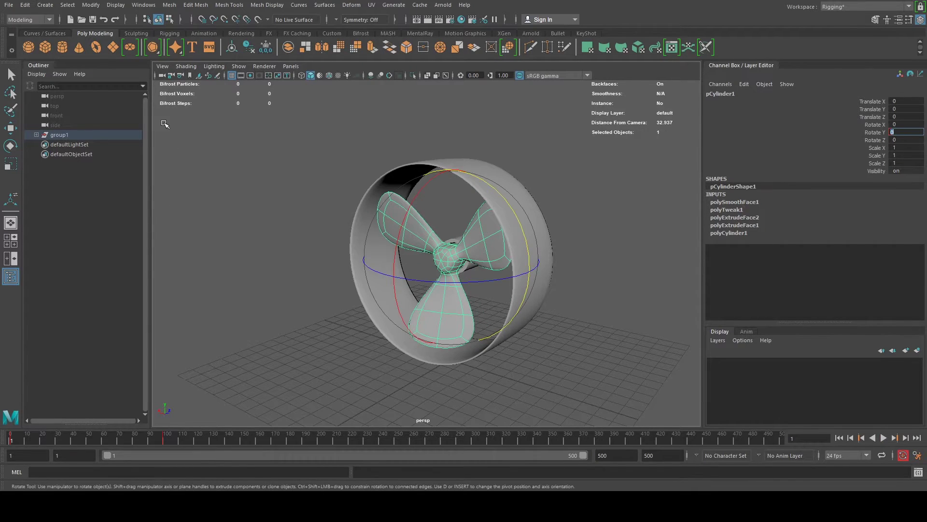
click(165, 439)
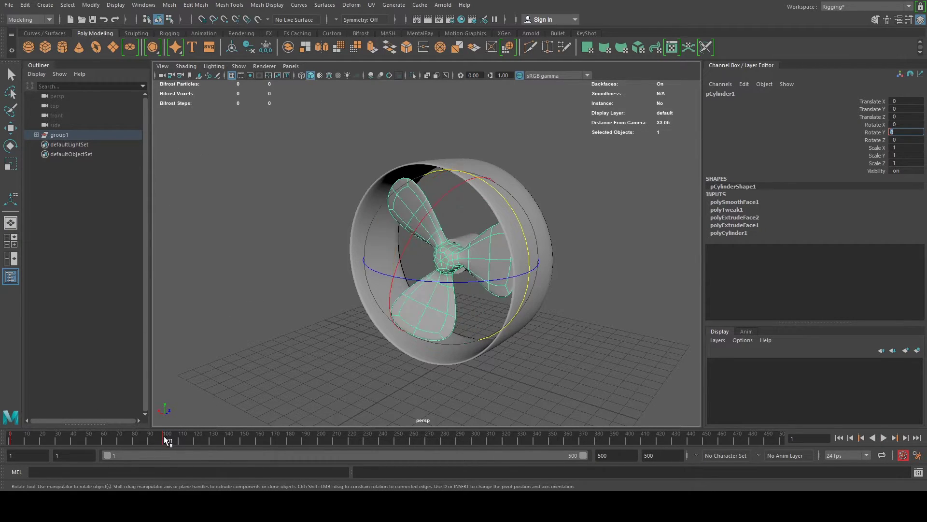
key(alt+v)
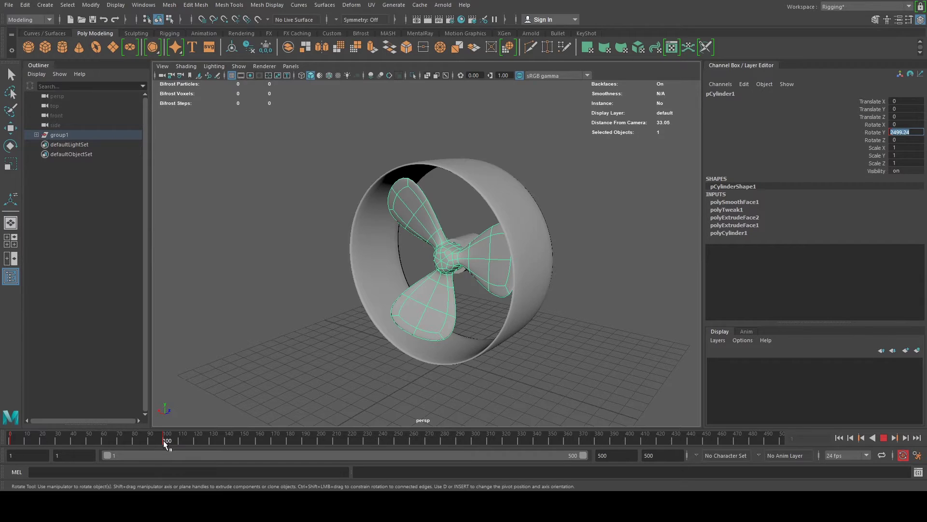
key(alt+v)
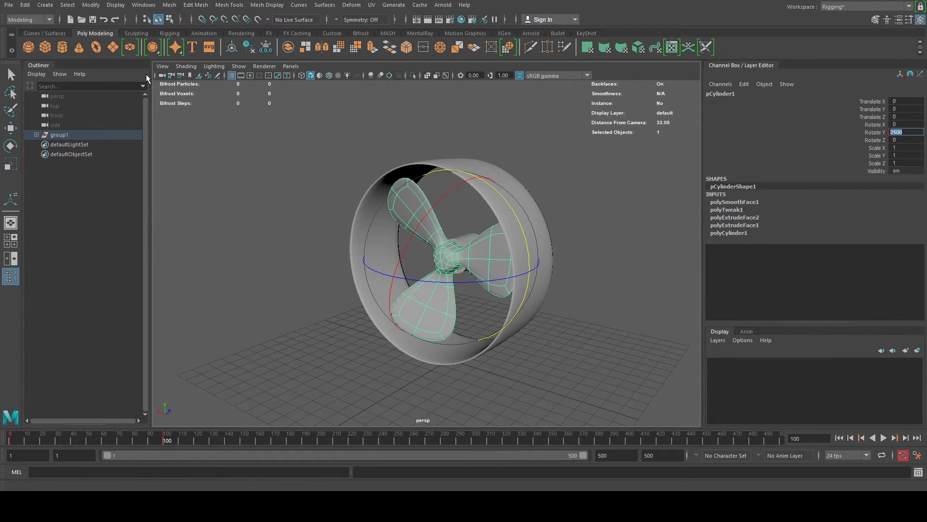
Open the Graph Editor and move it off the propeller
click(136, 8)
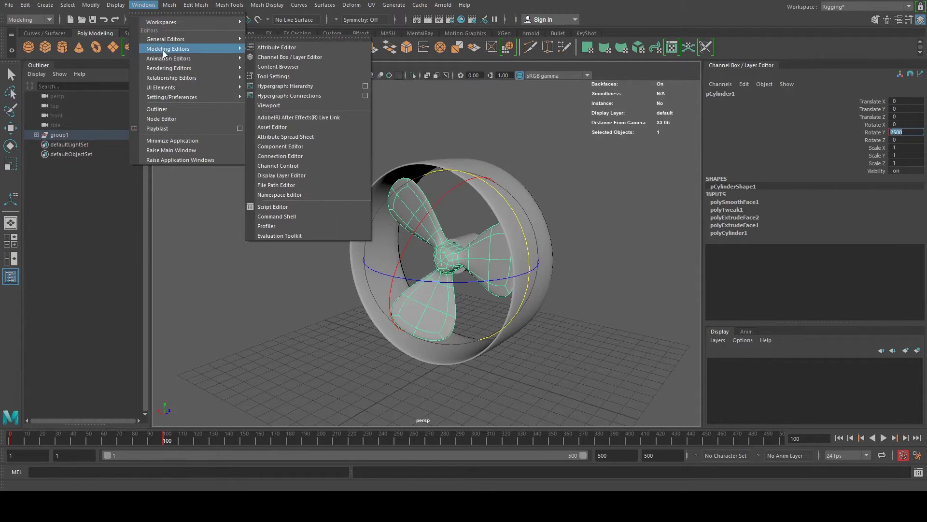
mouse_move(166, 59)
click(271, 68)
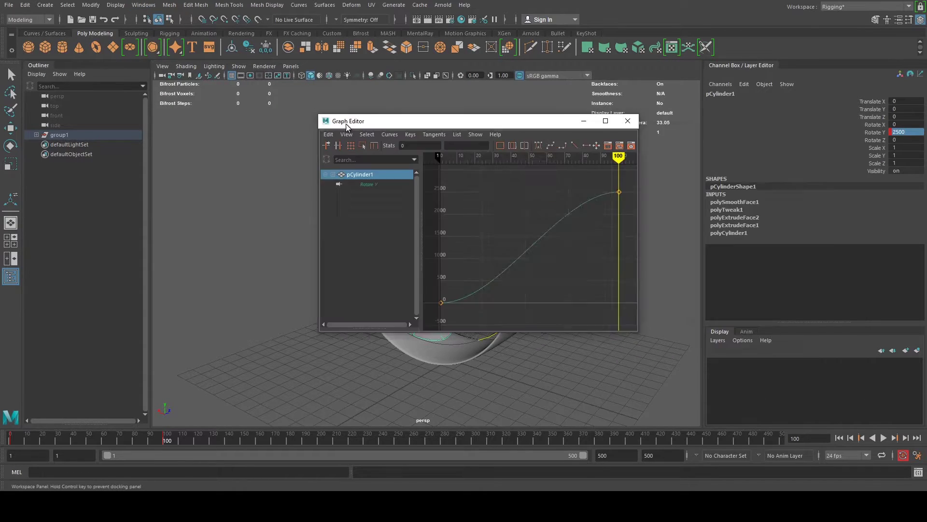
drag(347, 124, 582, 53)
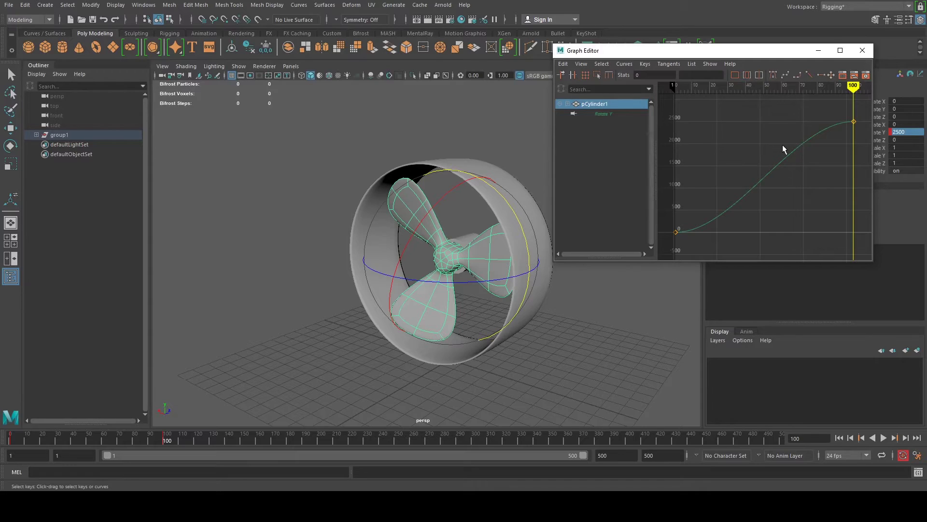
Steepen the frame-100 key's in-tangent on Rotate Y, then preview from frame 1
drag(826, 112, 863, 141)
key(e)
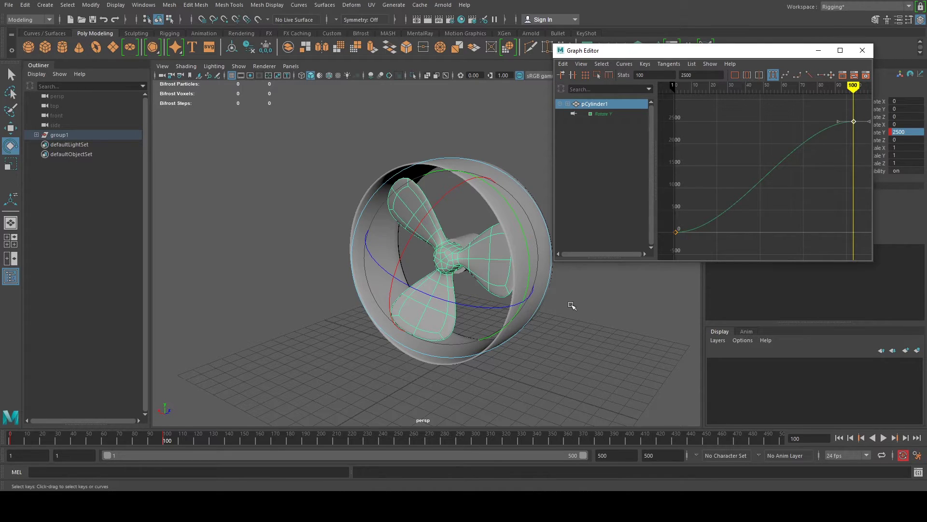
drag(143, 437, 20, 438)
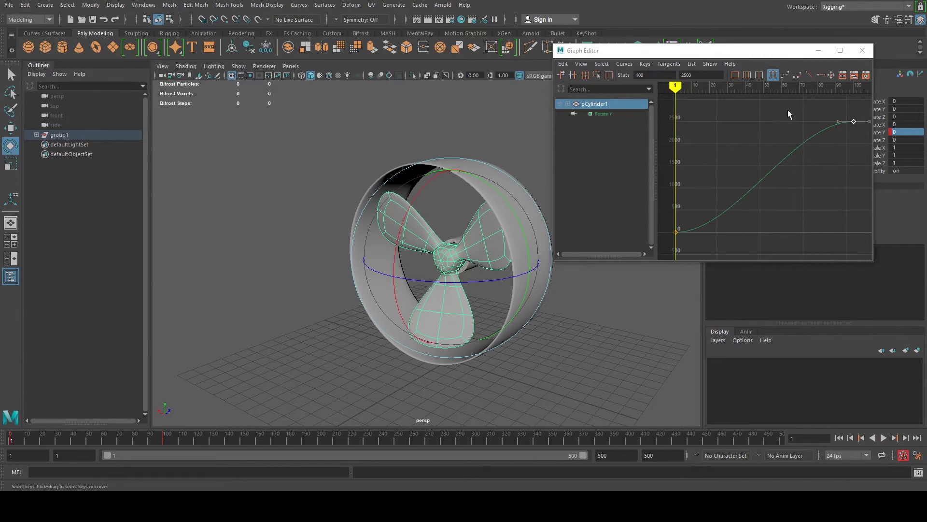
drag(818, 108, 853, 151)
middle_drag(825, 139, 833, 145)
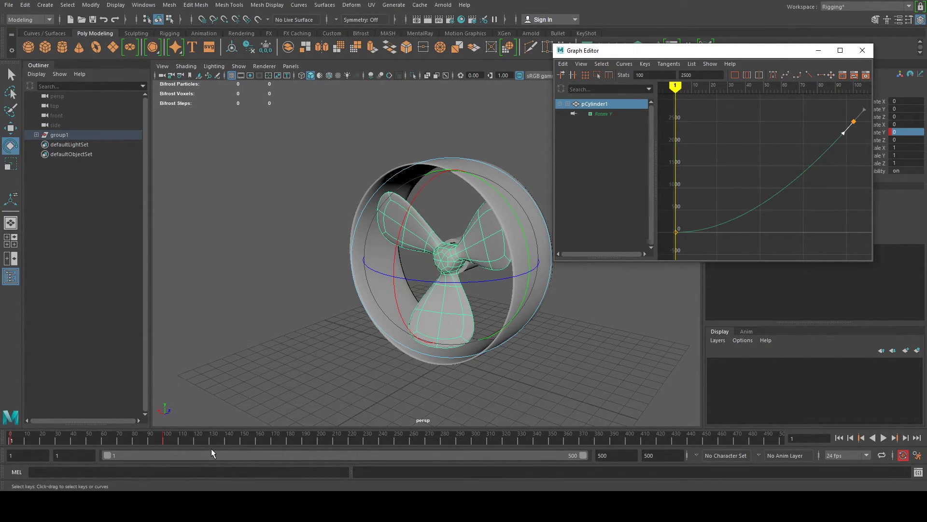
drag(213, 440, 10, 438)
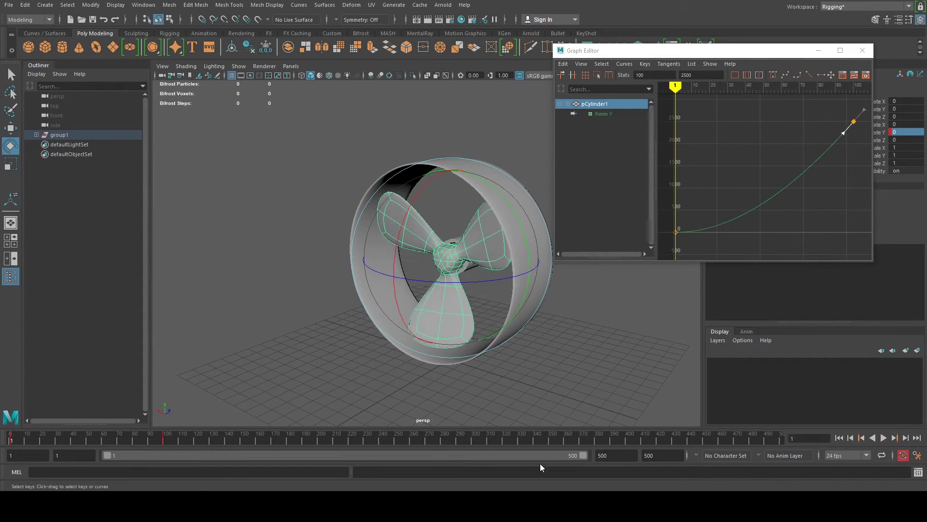
Play the revised spin, stop at frame 101, and begin editing the propeller's Rotate Y value
click(883, 437)
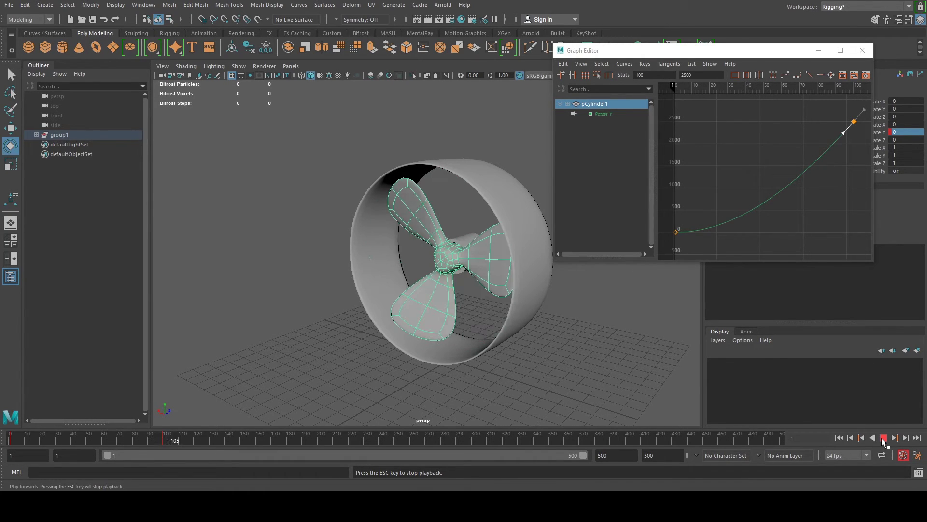
click(169, 441)
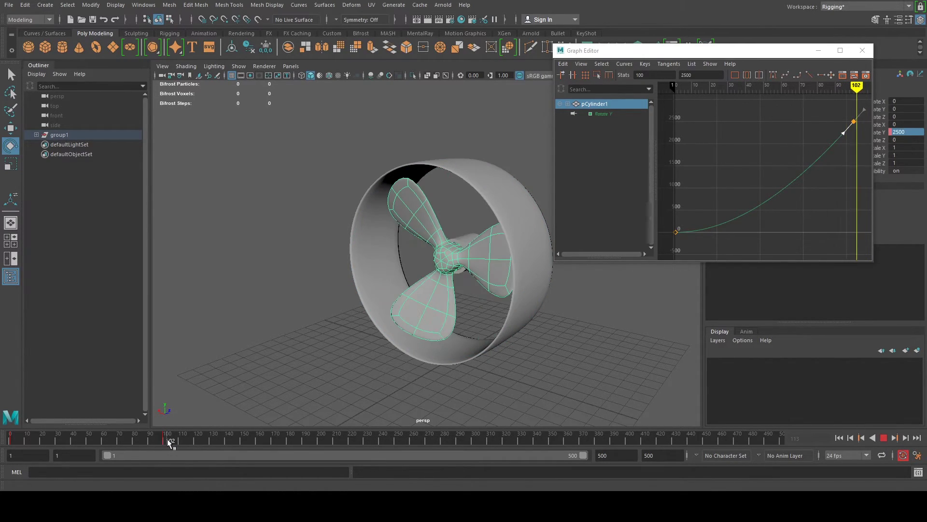
mouse_move(169, 441)
mouse_down()
mouse_move(271, 459)
mouse_move(163, 439)
mouse_move(781, 440)
mouse_up()
drag(781, 52, 719, 317)
double_click(908, 130)
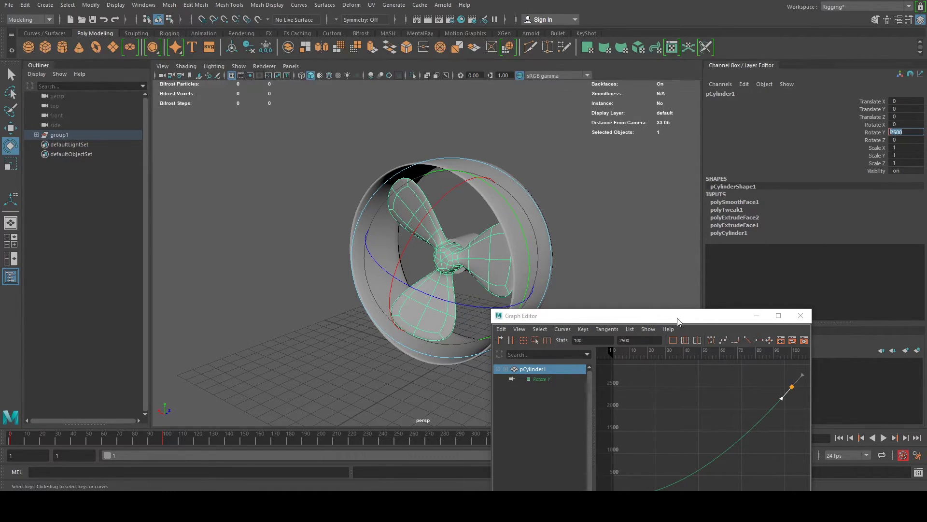
Set the Rotate Y key to 12500 and frame the whole rotation curve
drag(677, 321, 507, 116)
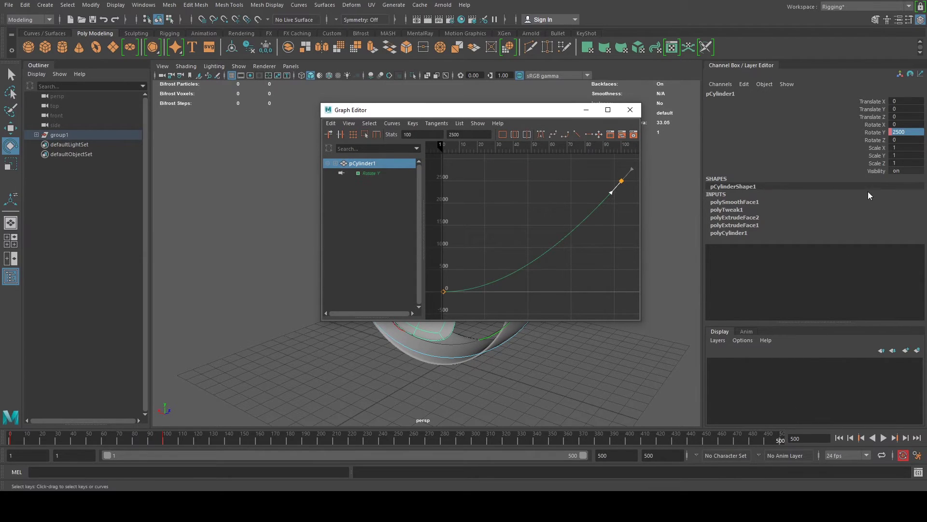
click(917, 131)
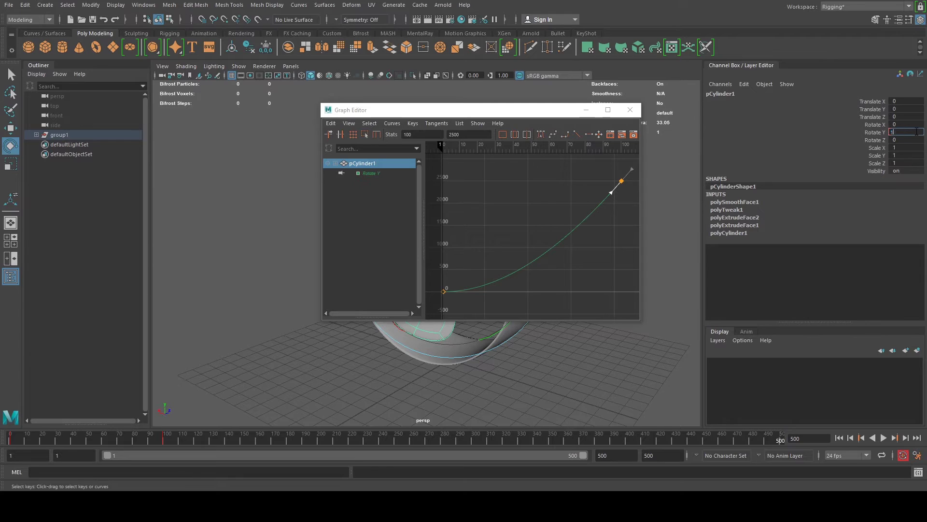
key(Return)
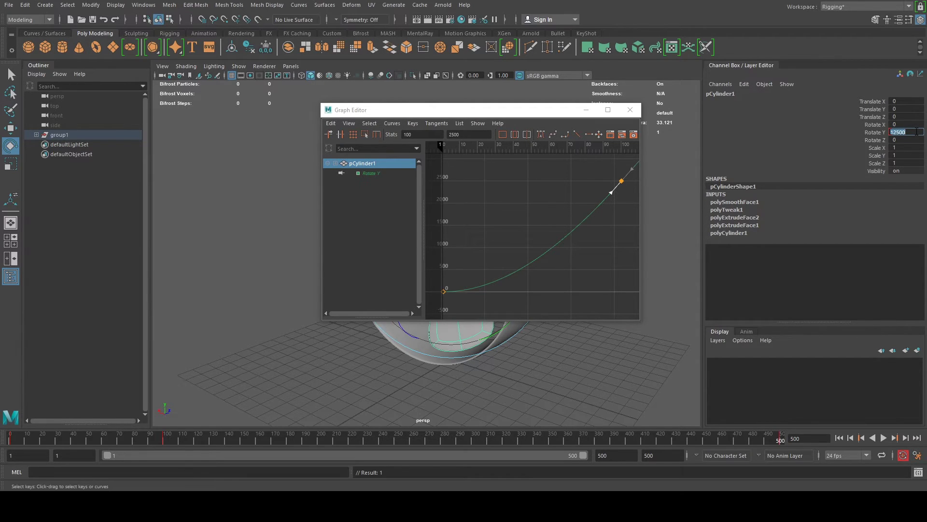
key(a)
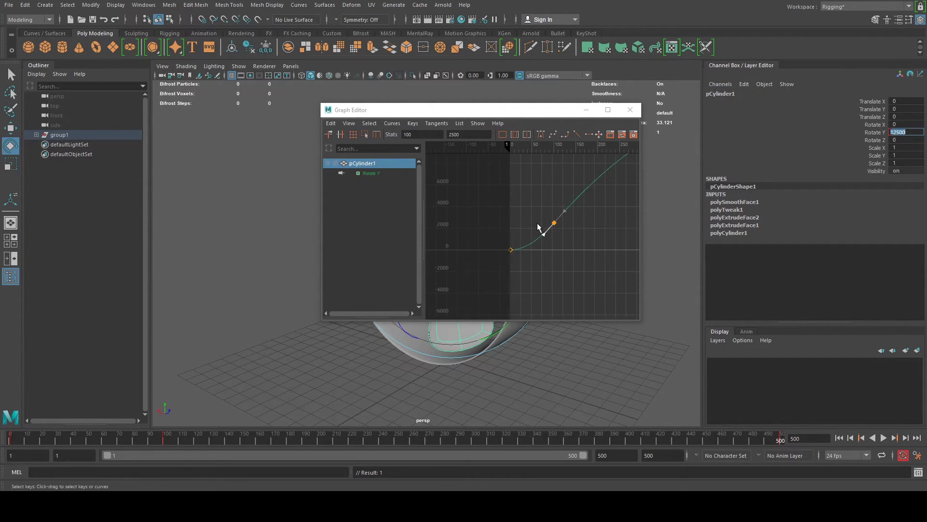
scroll(555, 162, down, 2)
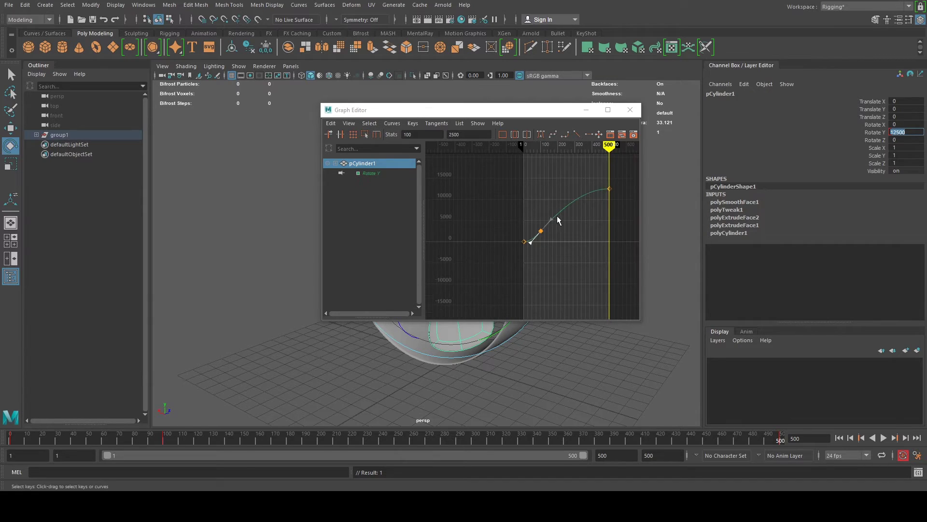
scroll(540, 232, up, 3)
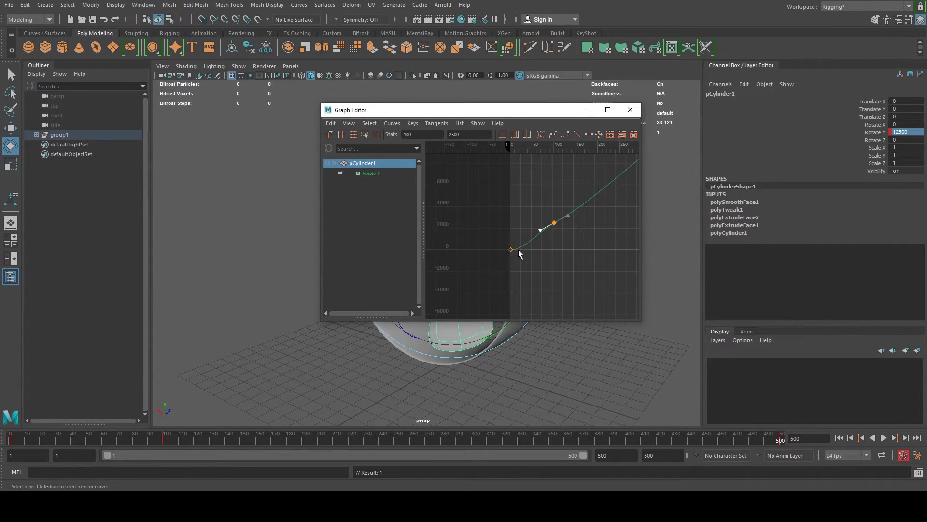
Undo the tangent change, rewind to frame 1 and play the propeller spin
key(ctrl+z)
scroll(589, 244, down, 2)
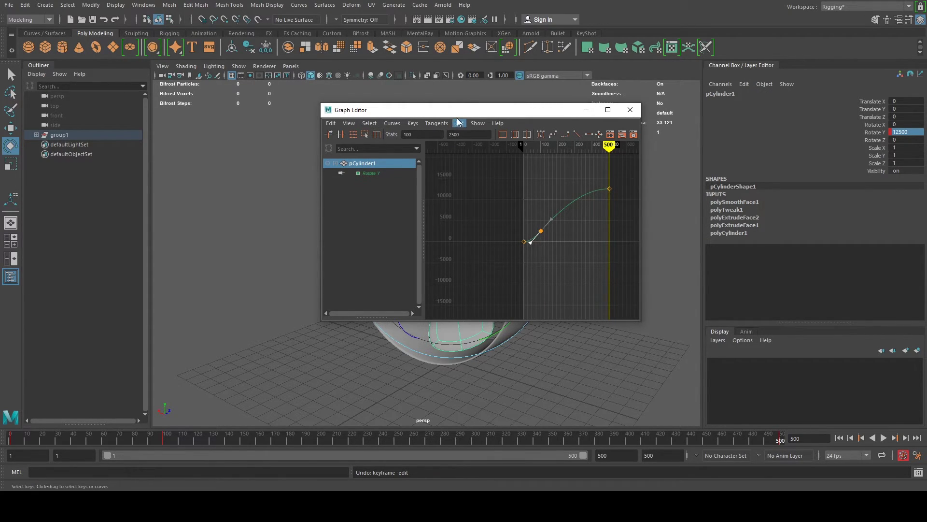
drag(456, 114, 690, 39)
drag(246, 438, 10, 437)
click(883, 437)
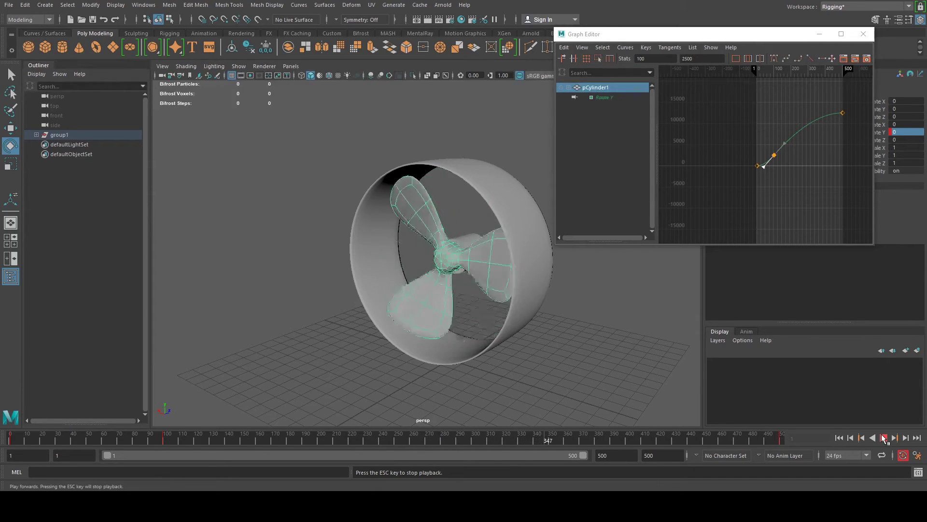
Scrub the spin, select the last rotation key and edit Rotate Y at frame 500
drag(637, 441, 319, 440)
drag(242, 449, 398, 440)
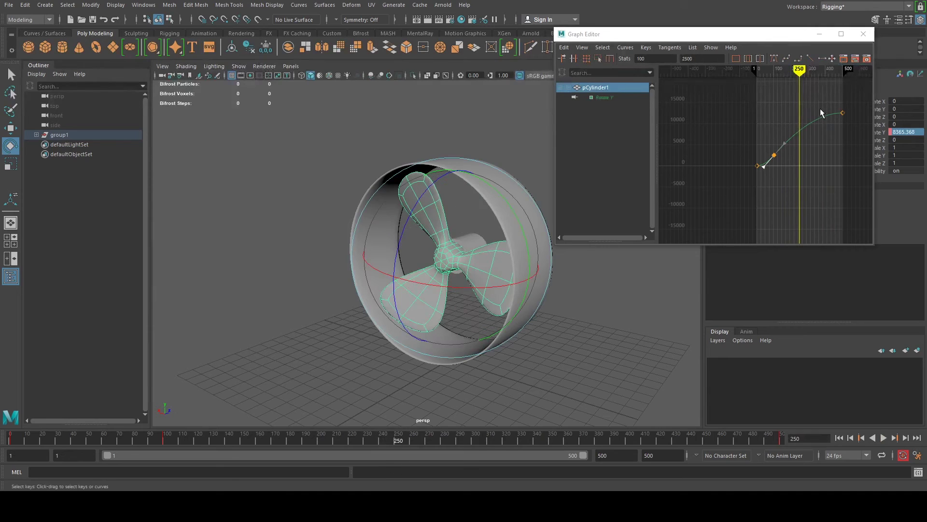
drag(850, 123, 833, 125)
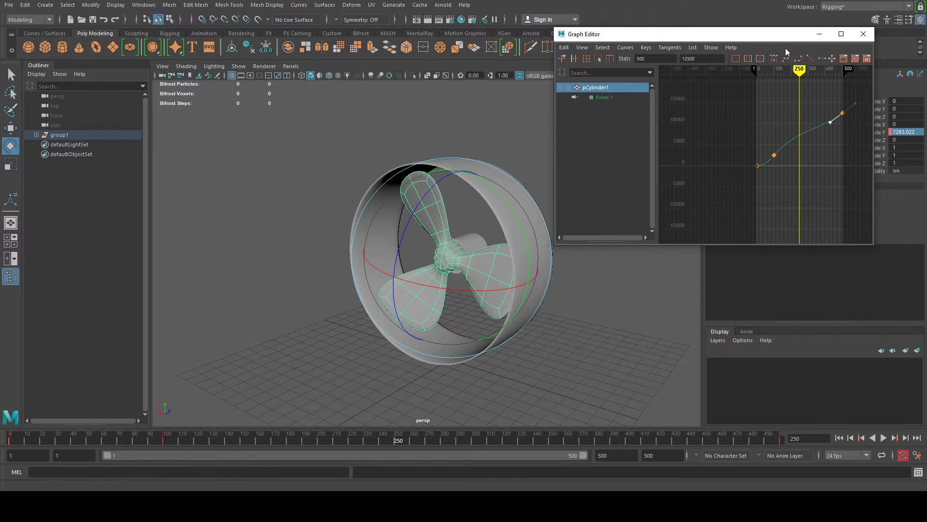
drag(780, 38, 743, 142)
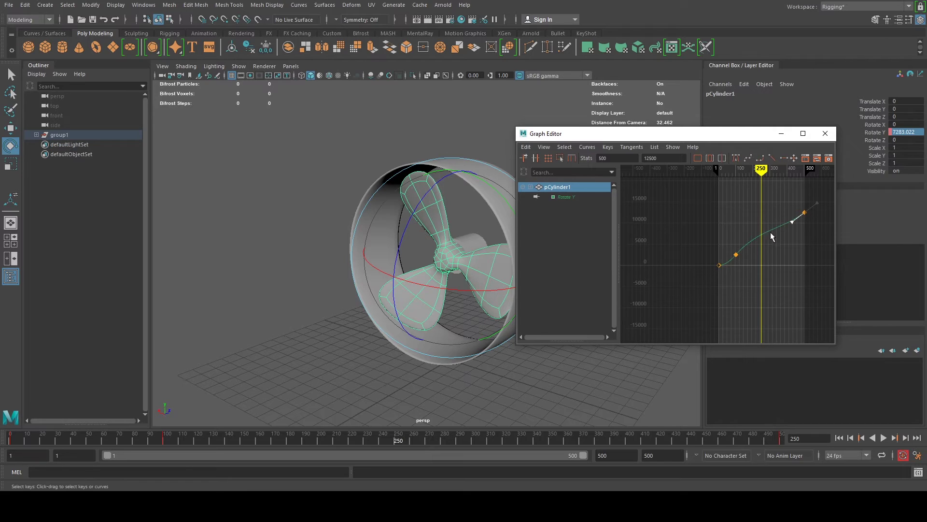
drag(417, 443, 780, 440)
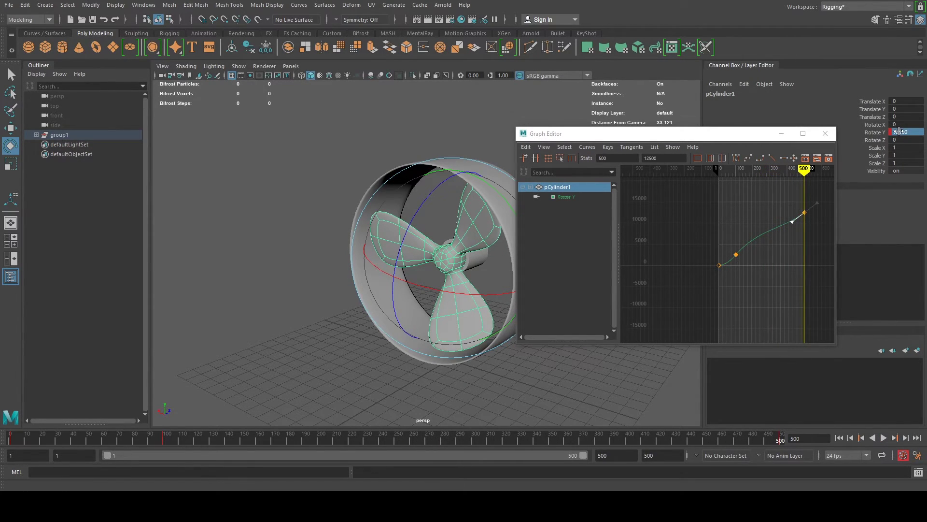
double_click(899, 132)
Confirm 18000 on the final key, then inspect the frame-100 key and its out-tangent
key(Return)
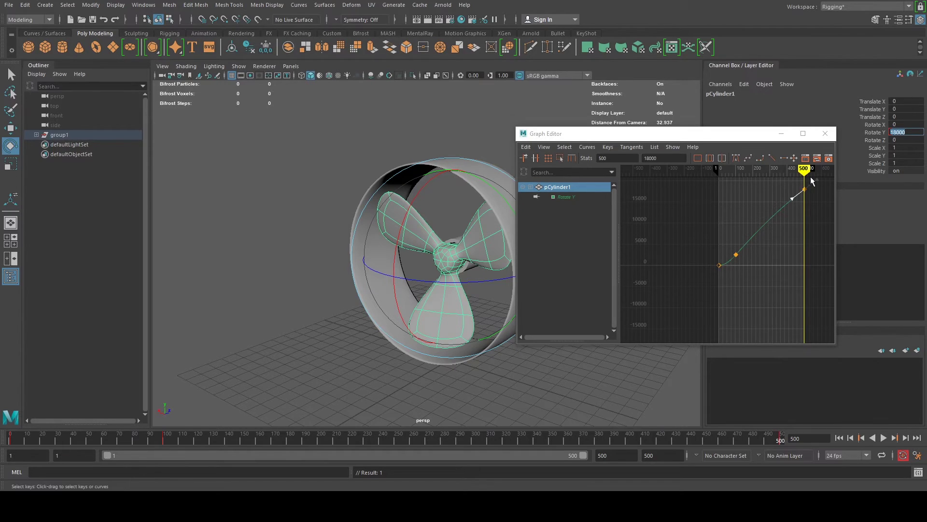
drag(810, 181, 792, 207)
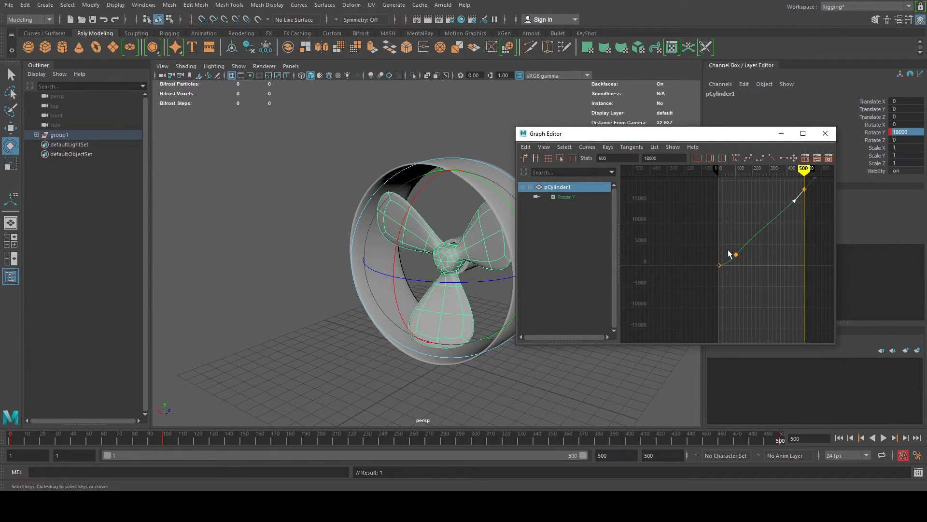
drag(729, 251, 744, 271)
click(747, 243)
Clear the key selection and frame the whole Rotate Y curve in view
click(746, 271)
scroll(752, 299, up, 8)
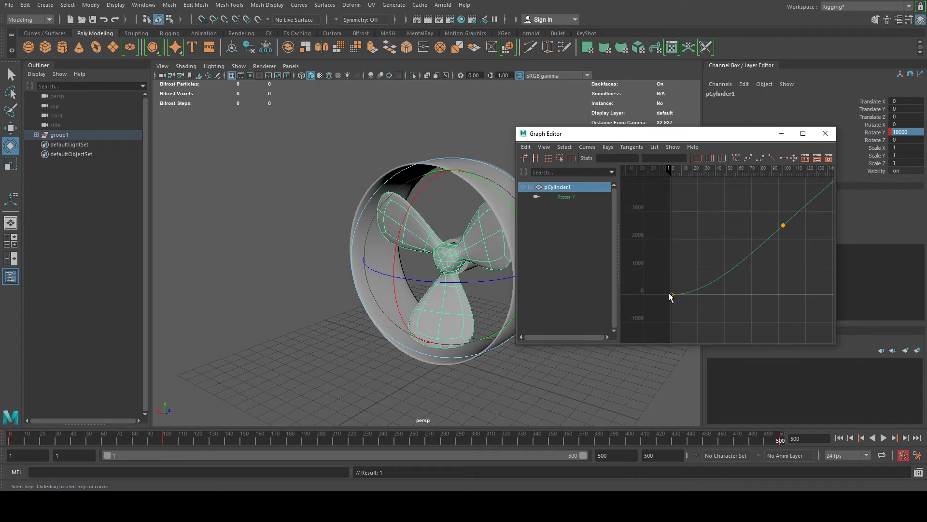
key(a)
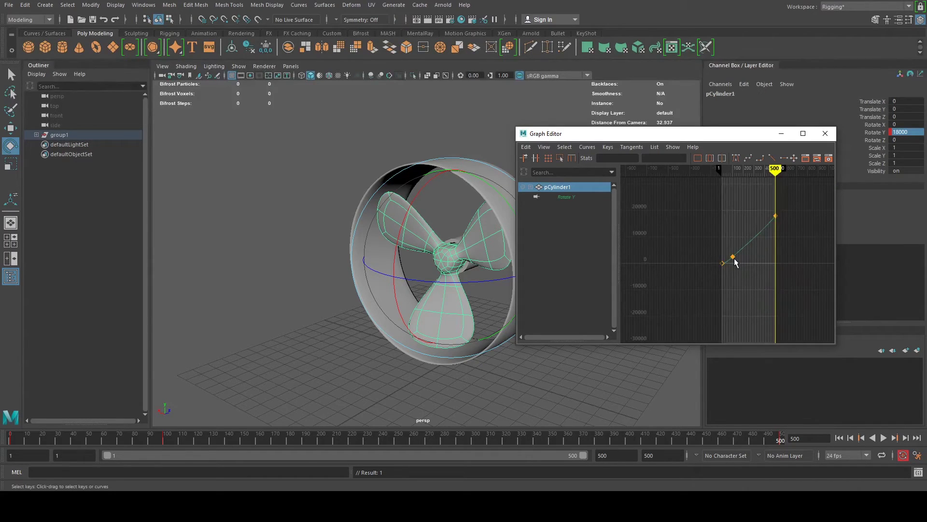
scroll(730, 256, up, 4)
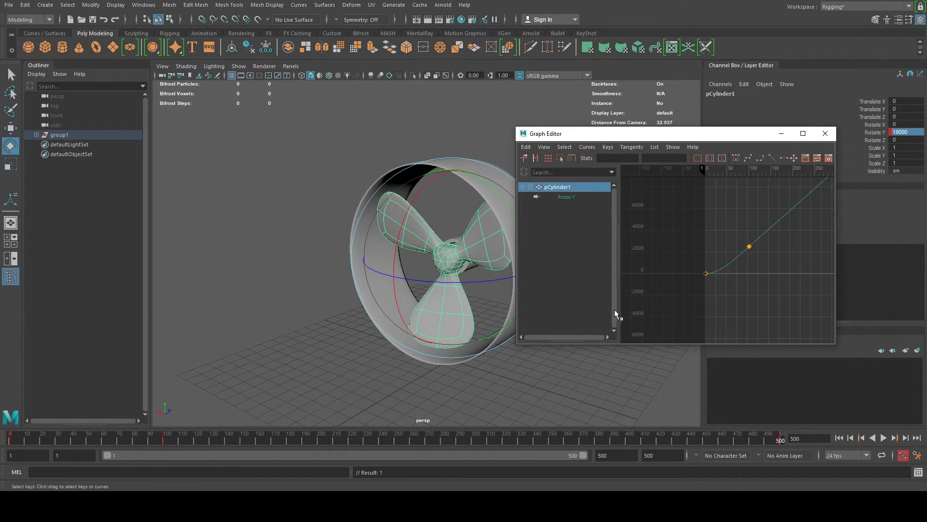
Stop playback, return to frame 1 and deselect the propeller
click(154, 442)
key(alt+v)
key(Escape)
key(alt+shift+v)
drag(692, 137, 749, 67)
click(357, 128)
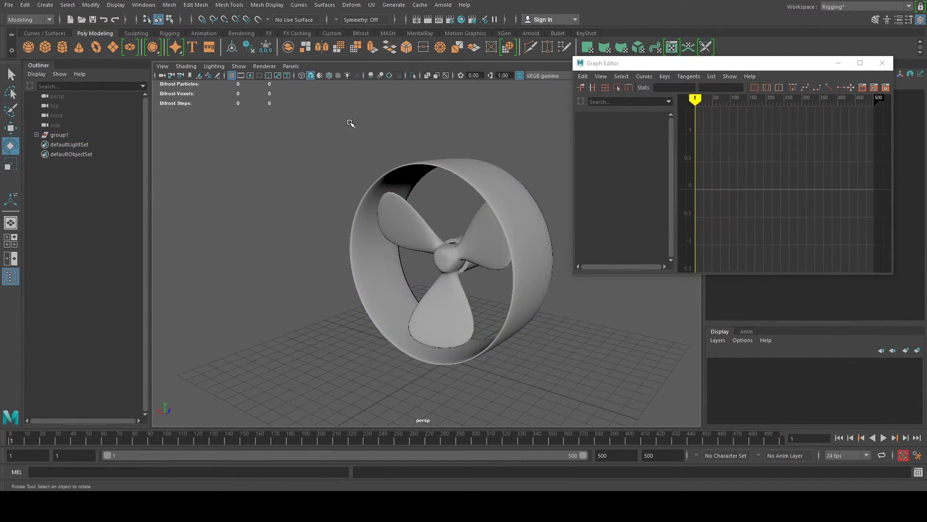
Play the spin with the view orbited face-on, stopping at frame 402
click(883, 438)
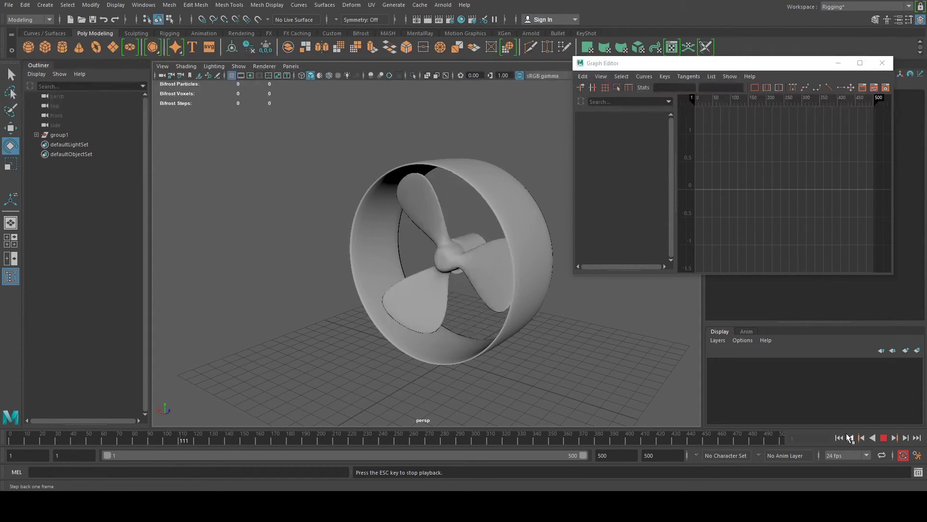
mouse_move(625, 379)
alt+mouse_down()
mouse_move(646, 369)
mouse_move(735, 375)
mouse_move(439, 373)
mouse_move(589, 389)
mouse_move(597, 375)
mouse_move(625, 376)
alt+mouse_up()
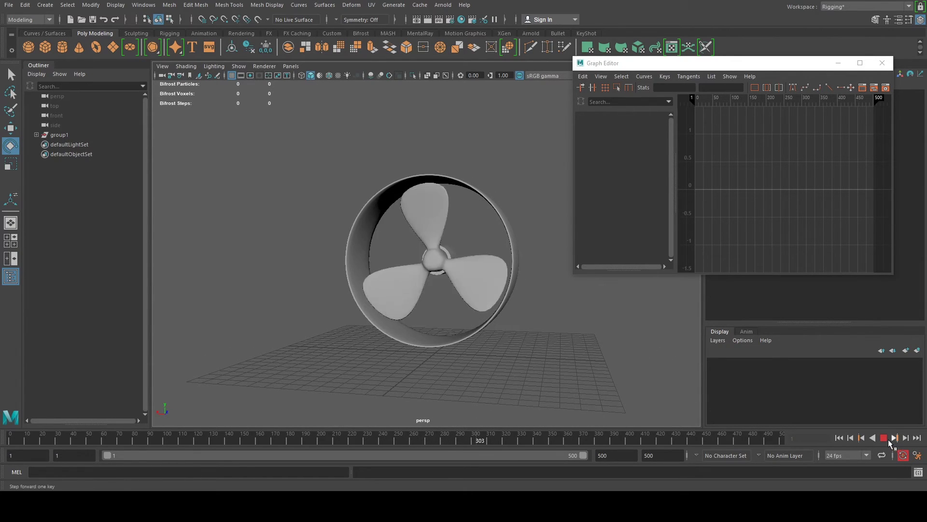
click(886, 441)
scroll(507, 343, up, 5)
click(883, 438)
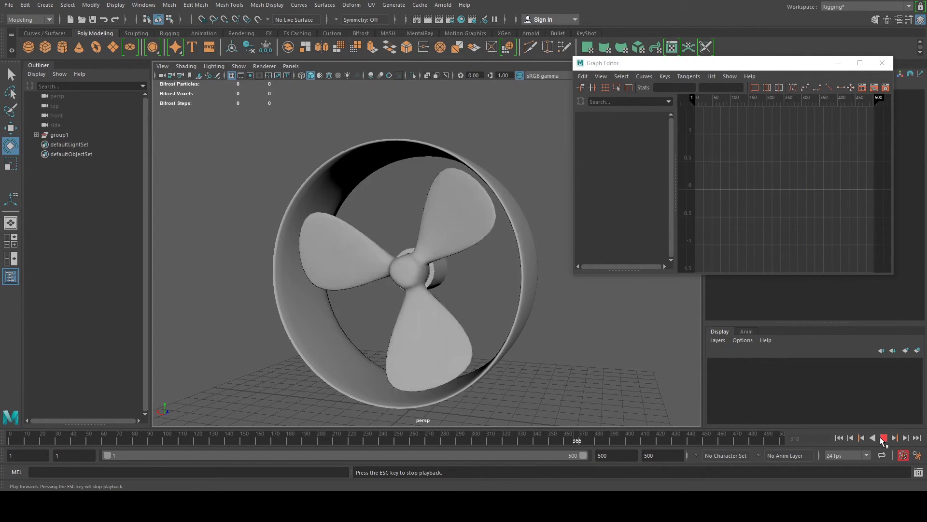
click(884, 438)
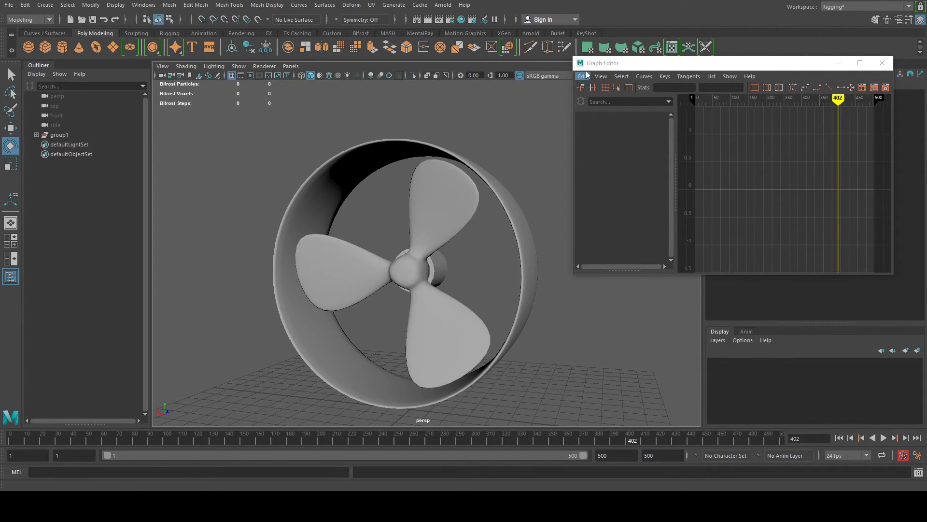
drag(628, 68, 704, 42)
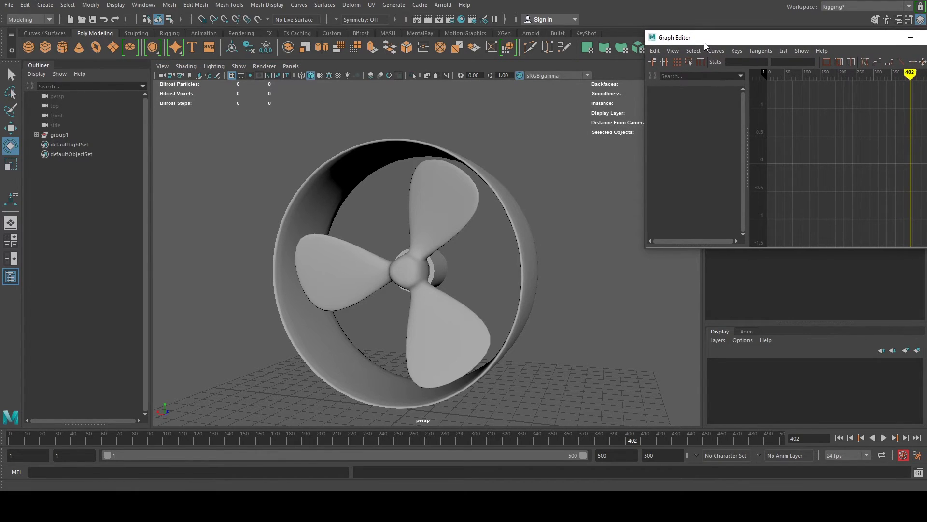
Move the camera closer, enable screen-space ambient occlusion, and scrub to frame 150
click(376, 78)
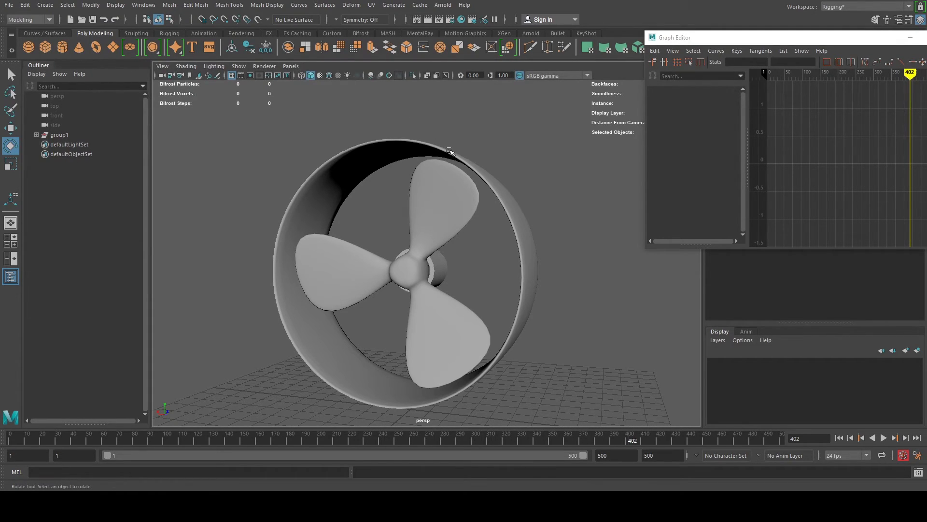
alt+right_drag(516, 210, 574, 215)
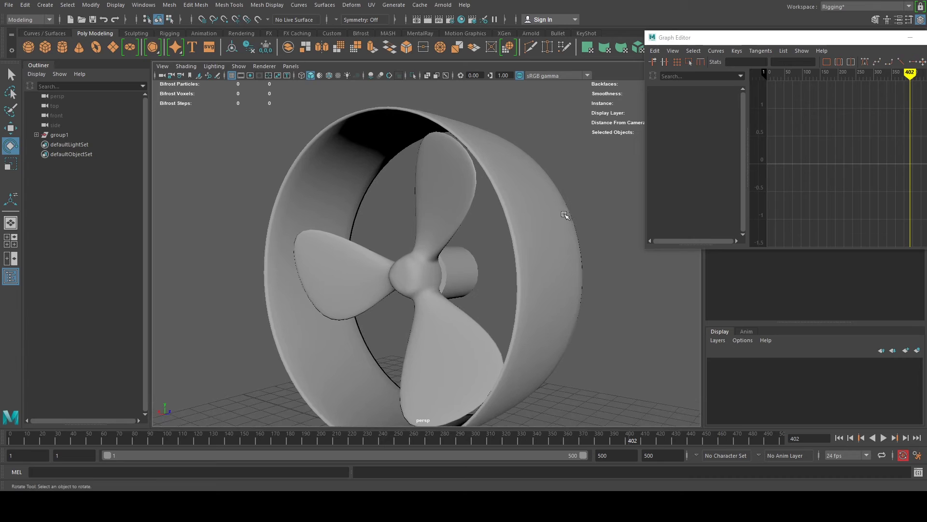
click(371, 77)
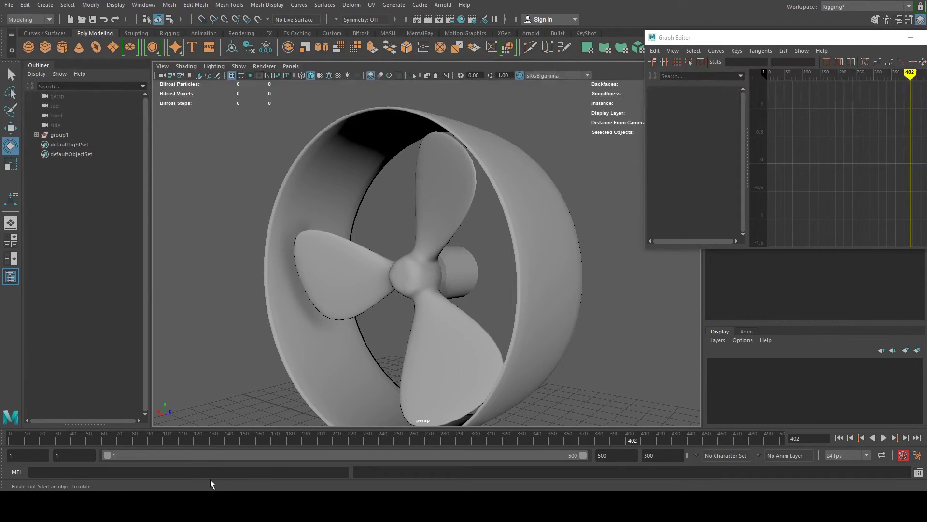
drag(232, 439, 241, 439)
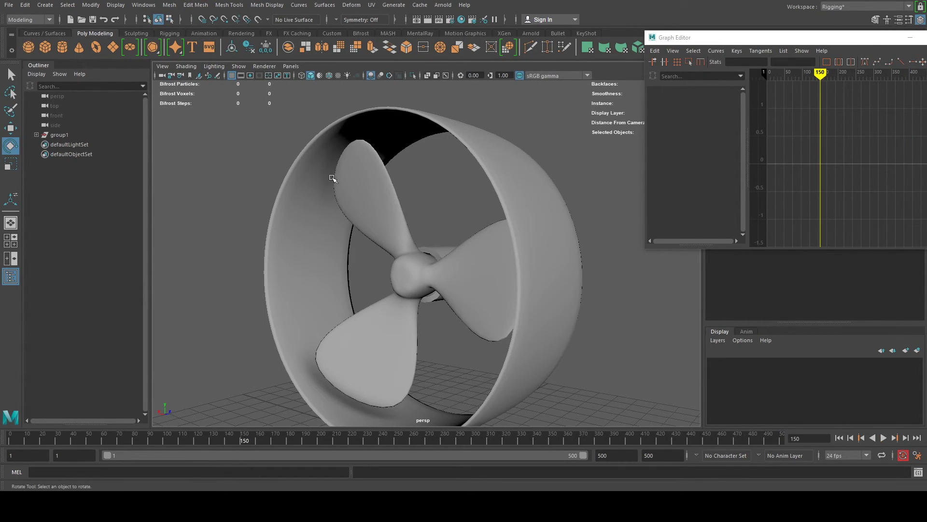
Enable viewport motion blur, rewind to frame 1 and play the spin
click(382, 76)
drag(245, 440, 275, 439)
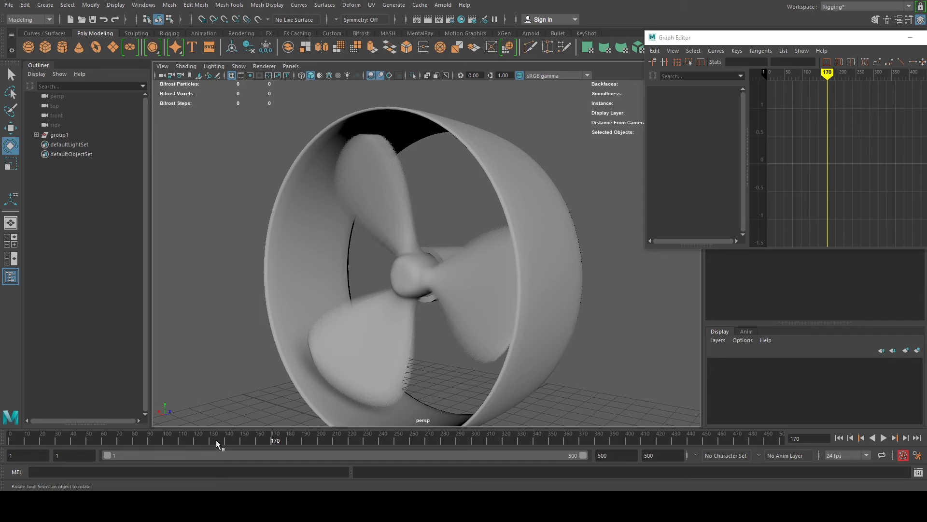
drag(218, 444, 11, 441)
click(883, 438)
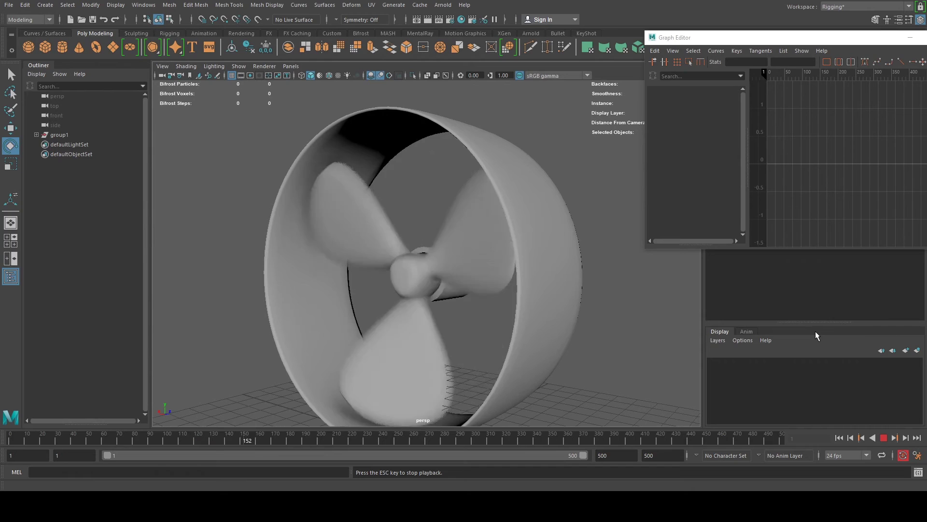
Dismiss the help menu and orbit around the blurred, spinning propeller
click(717, 340)
mouse_move(766, 340)
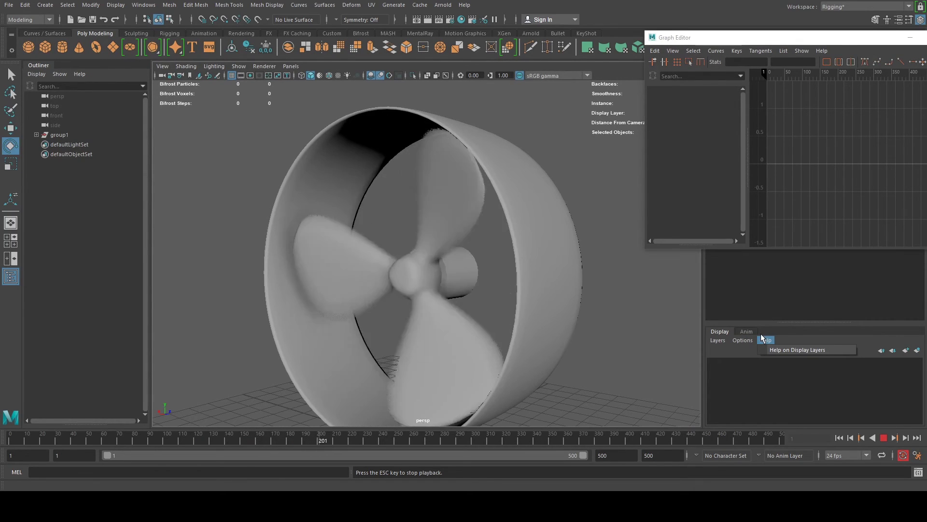
click(653, 320)
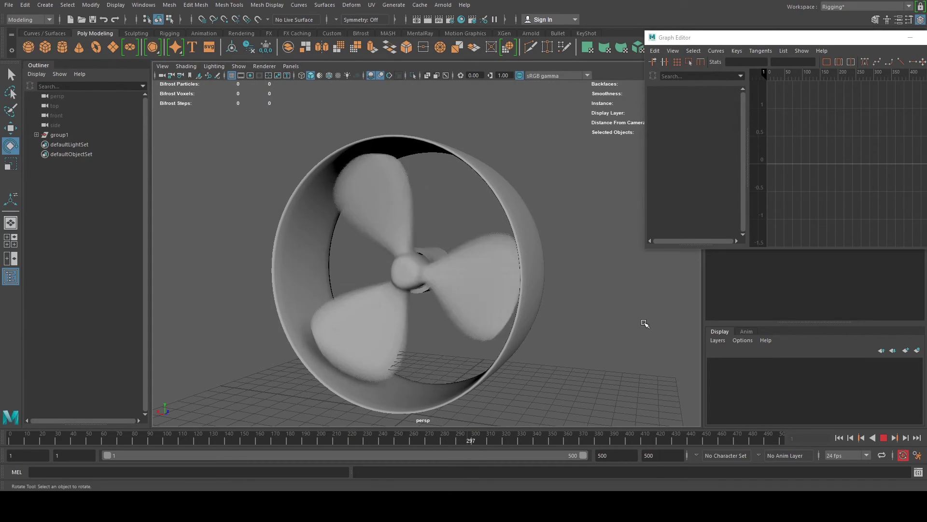
alt+drag(643, 324, 594, 326)
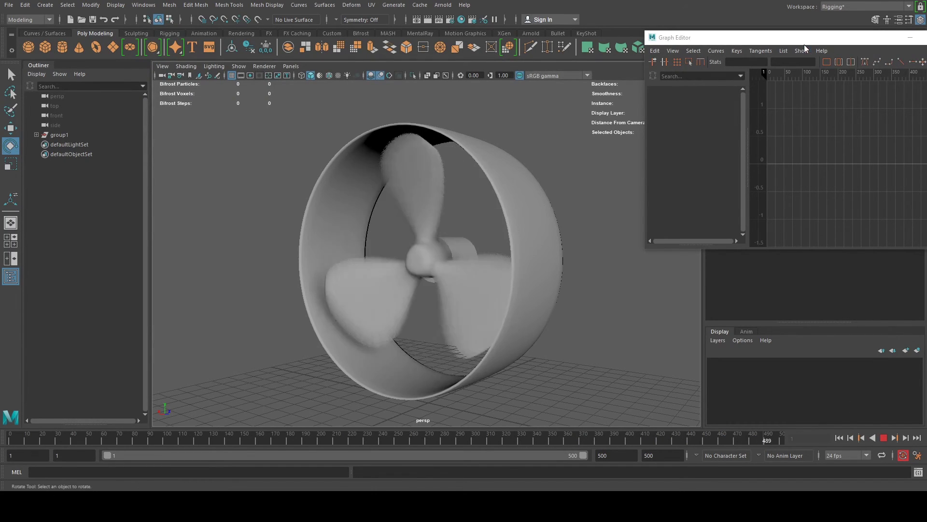
drag(788, 37, 632, 74)
Close the Graph Editor window while playback continues
click(798, 75)
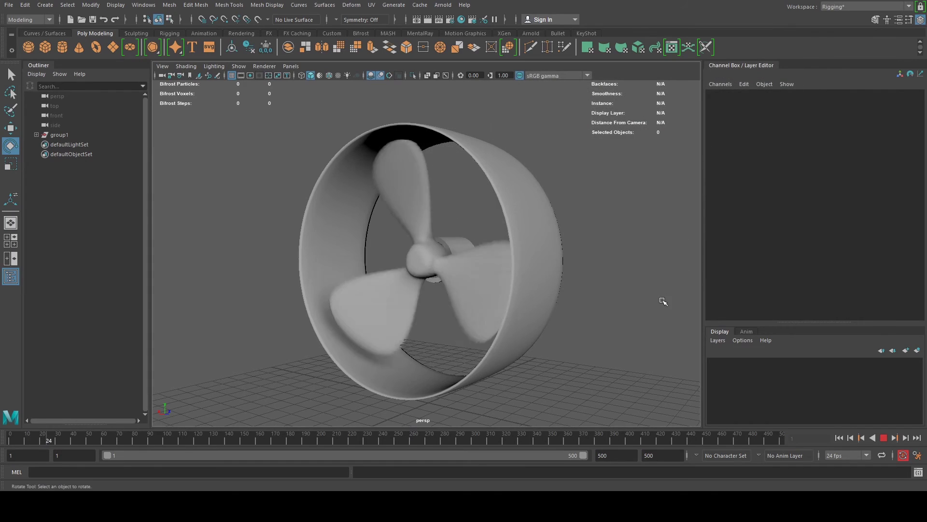